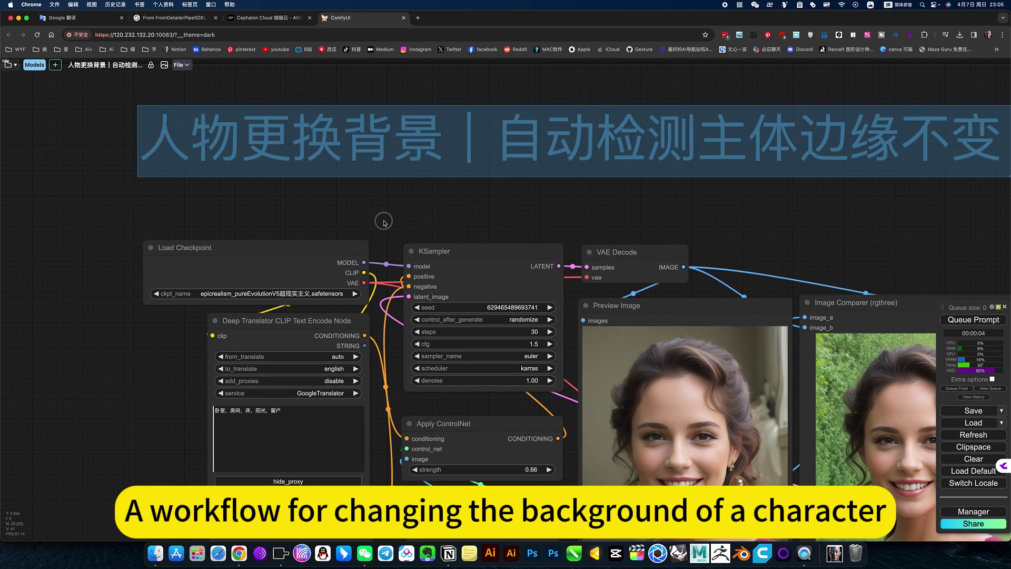
# Step: Pan across the workflow to review the preview, comparison portraits and masking nodes below them
pyautogui.moveTo(384, 219); pyautogui.dragTo(442, 231)
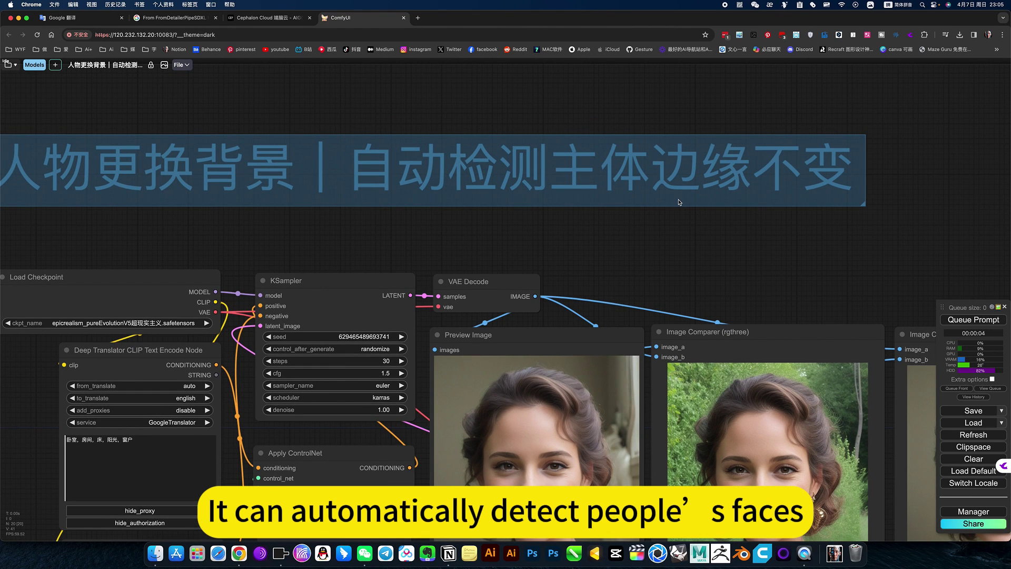
pyautogui.moveTo(670, 218); pyautogui.dragTo(650, 220)
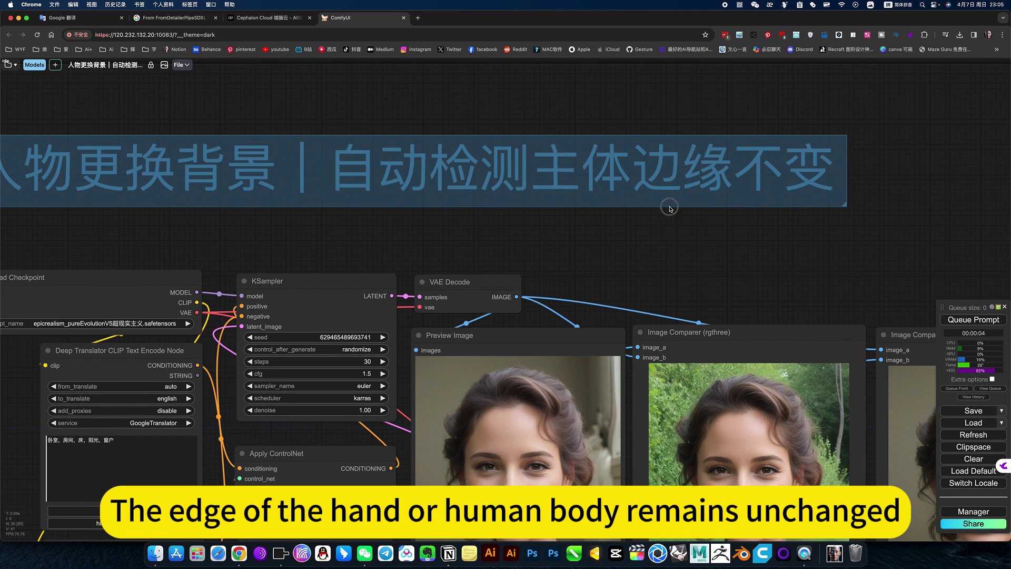
pyautogui.scroll(-5, 669, 207)
pyautogui.scroll(-2, 707, 193)
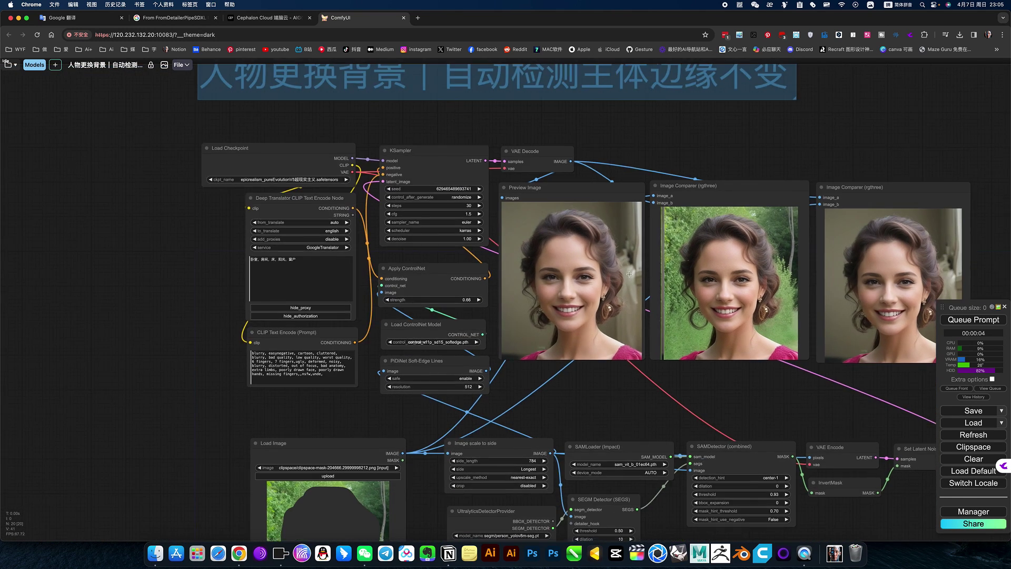
pyautogui.scroll(5, 612, 312)
pyautogui.scroll(5, 613, 311)
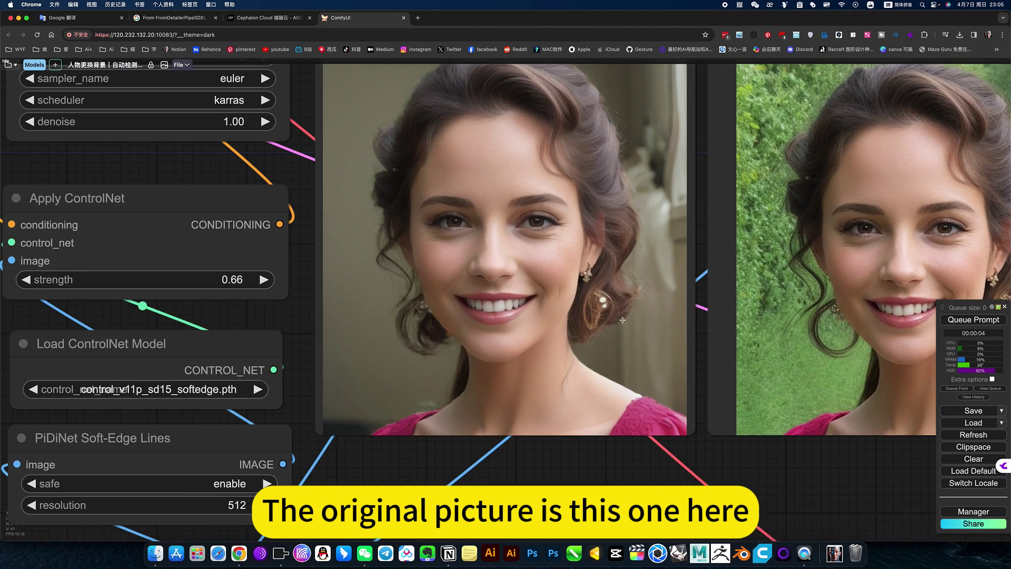
pyautogui.moveTo(672, 473); pyautogui.dragTo(384, 489)
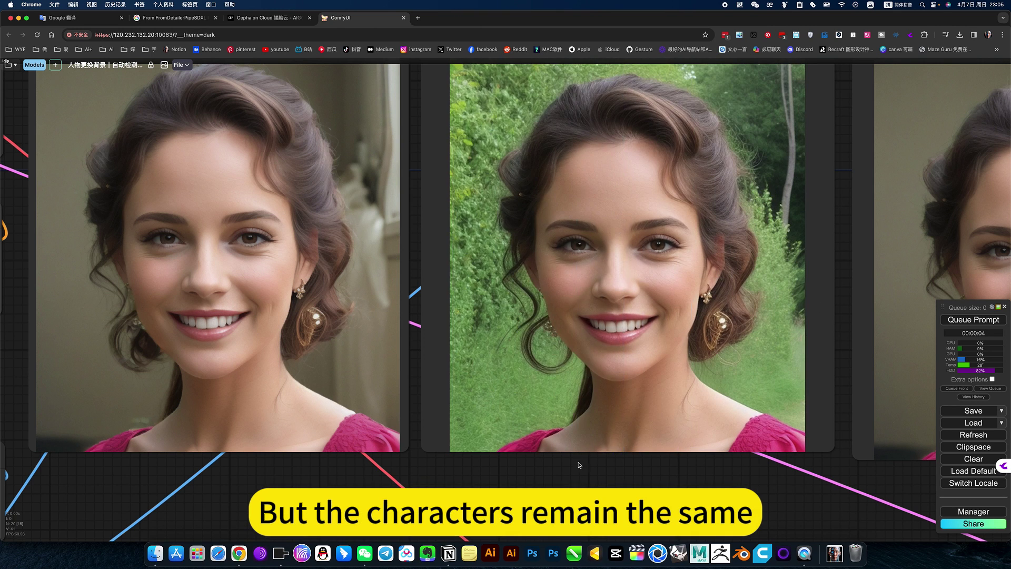
pyautogui.scroll(-5, 577, 467)
pyautogui.moveTo(573, 474); pyautogui.dragTo(609, 316)
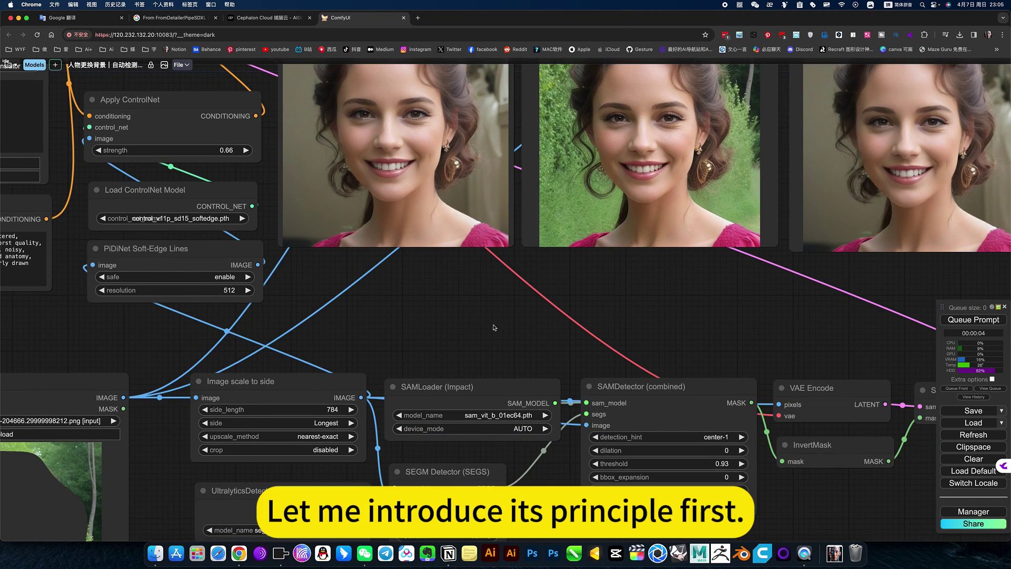
pyautogui.scroll(4, 492, 312)
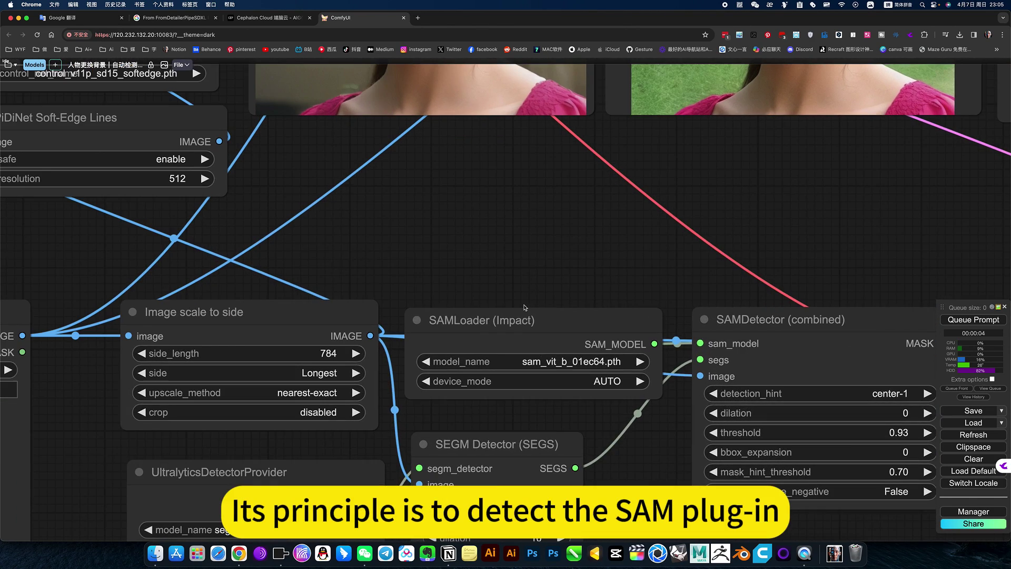
# Step: Inspect the SAM model loader and the image resizing node
pyautogui.click(564, 338)
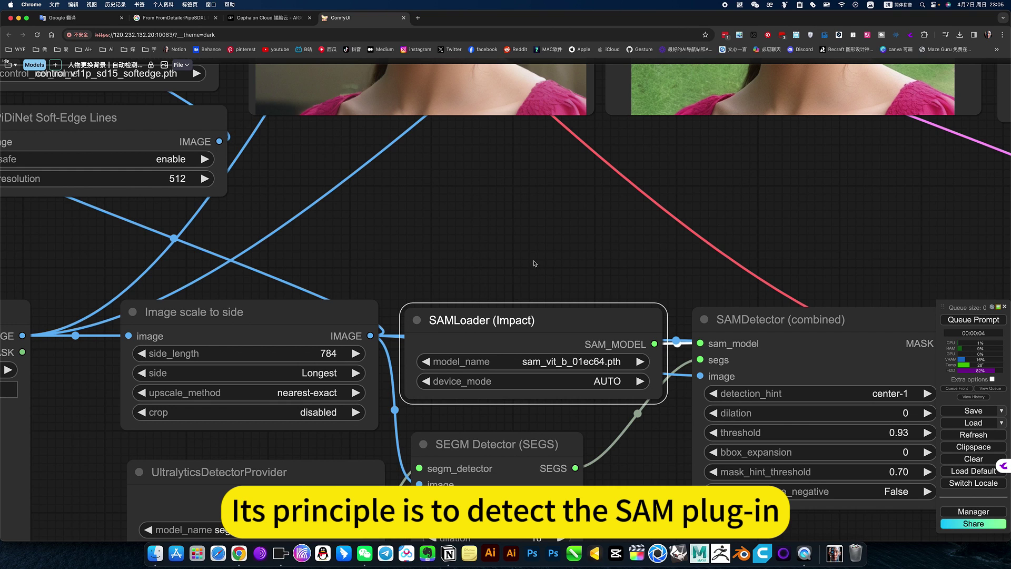
pyautogui.scroll(-3, 535, 263)
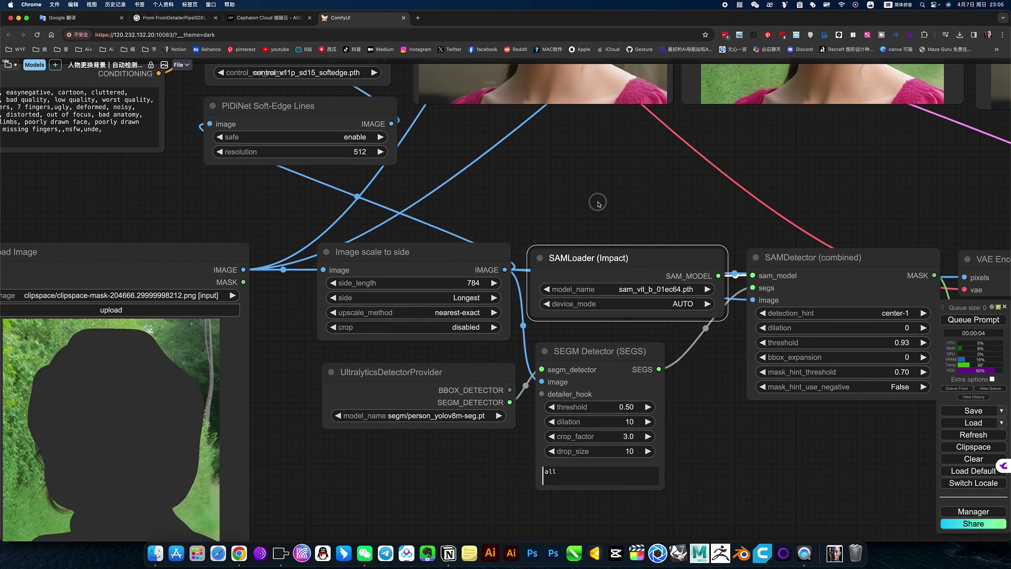
pyautogui.hscroll(-2, 598, 203)
pyautogui.click(475, 253)
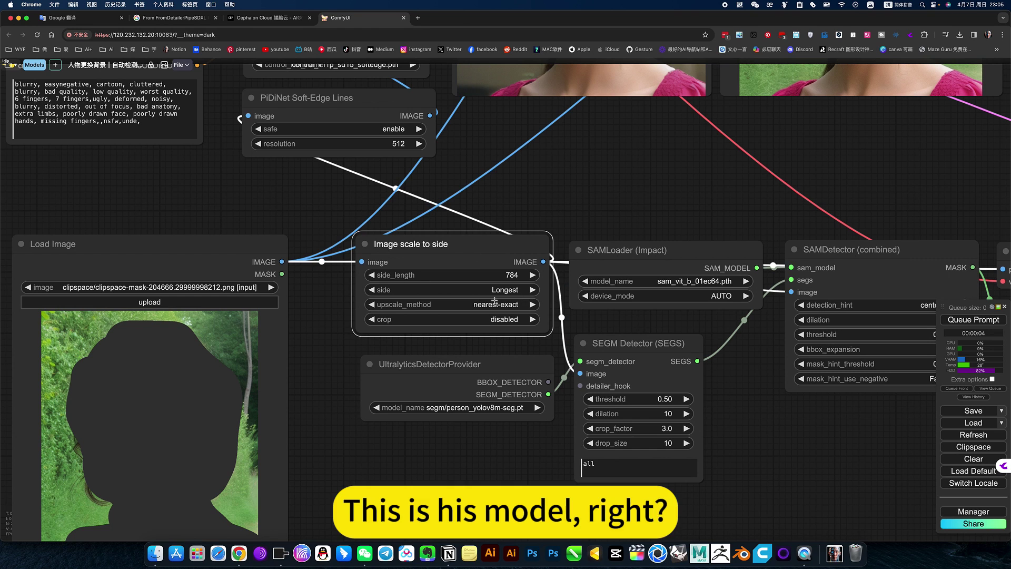
pyautogui.hscroll(-1, 581, 206)
pyautogui.scroll(3, 537, 297)
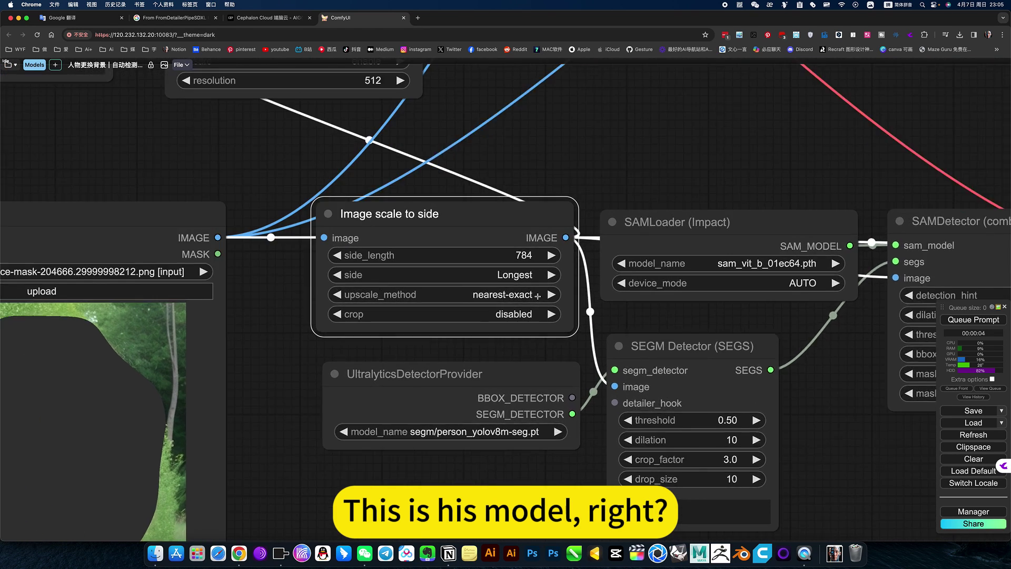
pyautogui.scroll(-2, 537, 297)
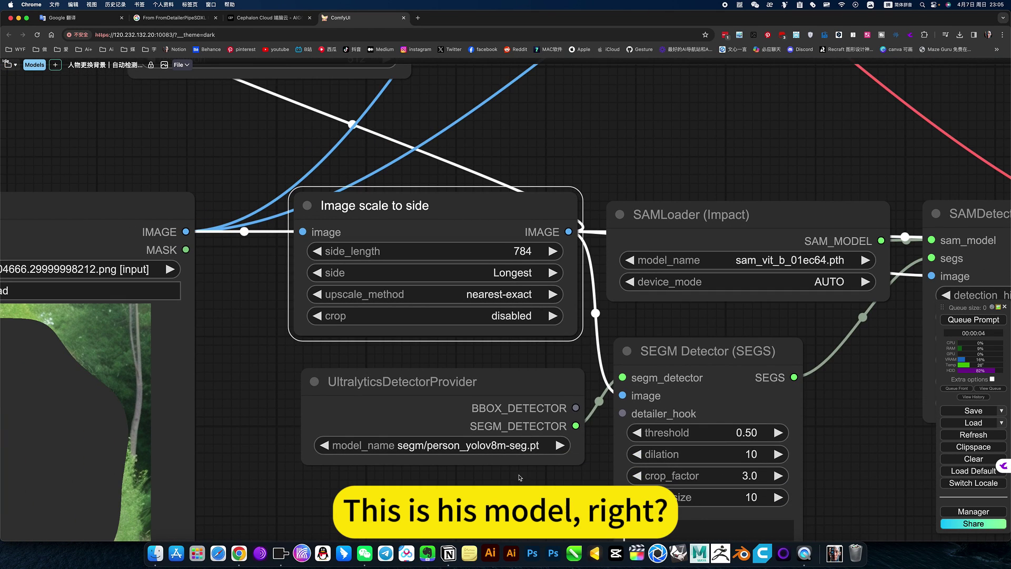
# Step: Set the detection model to segm/person_yolov8m-seg.pt
pyautogui.click(523, 447)
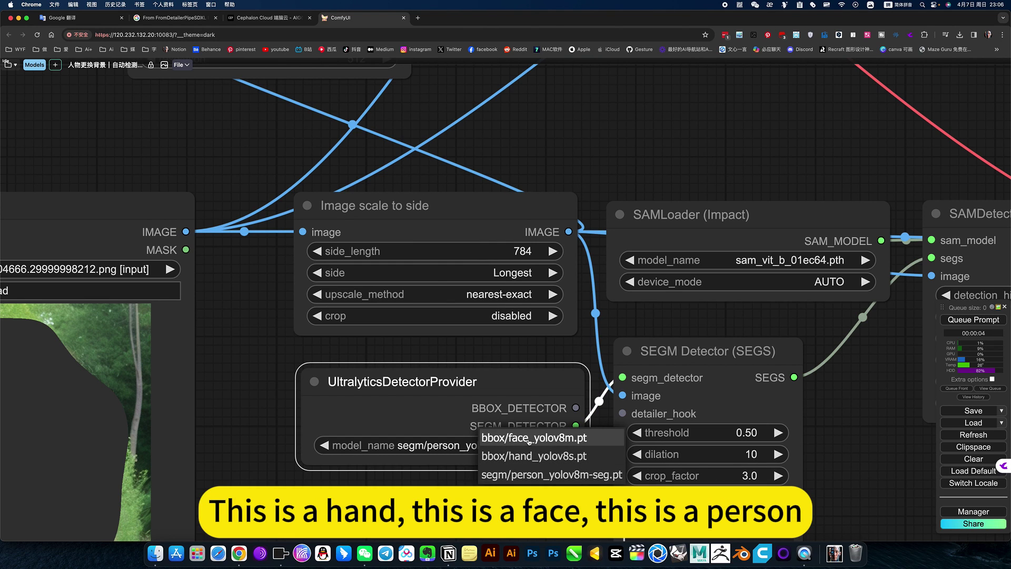
pyautogui.click(544, 477)
pyautogui.hscroll(3, 642, 304)
pyautogui.scroll(-2, 642, 304)
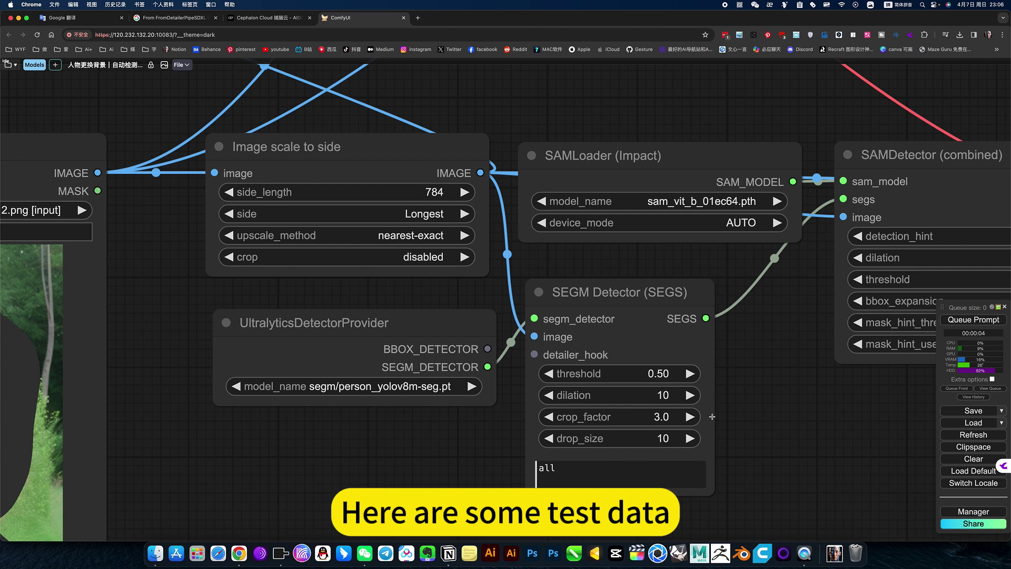
pyautogui.hscroll(5, 565, 463)
pyautogui.scroll(1, 565, 463)
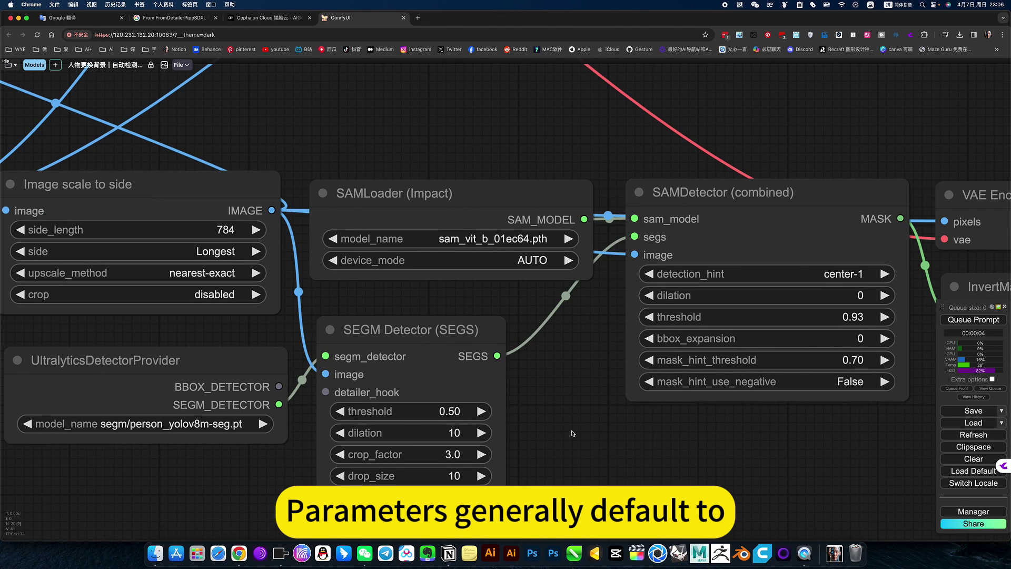
pyautogui.hscroll(2, 565, 463)
pyautogui.scroll(1, 565, 462)
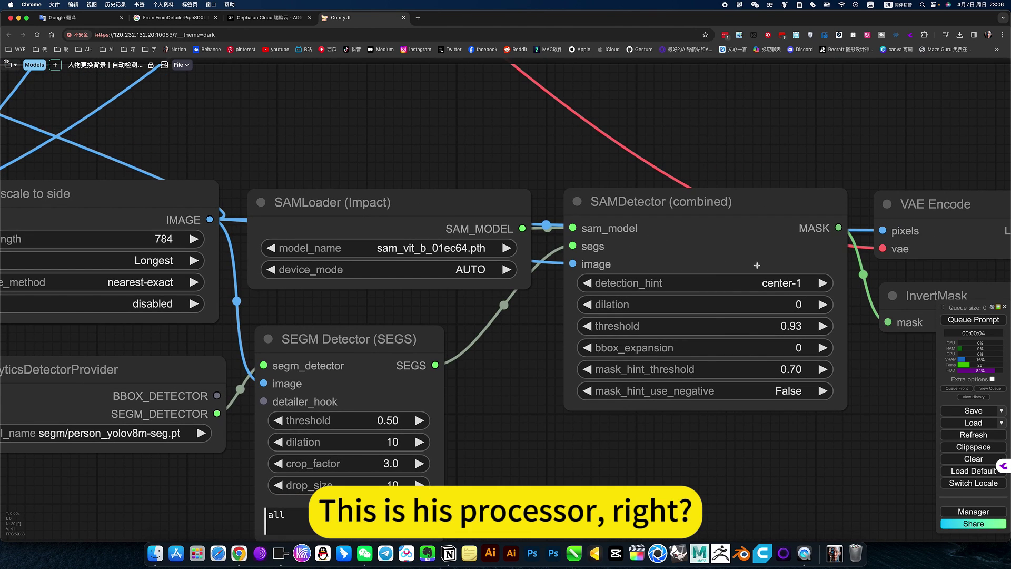
pyautogui.hscroll(2, 773, 458)
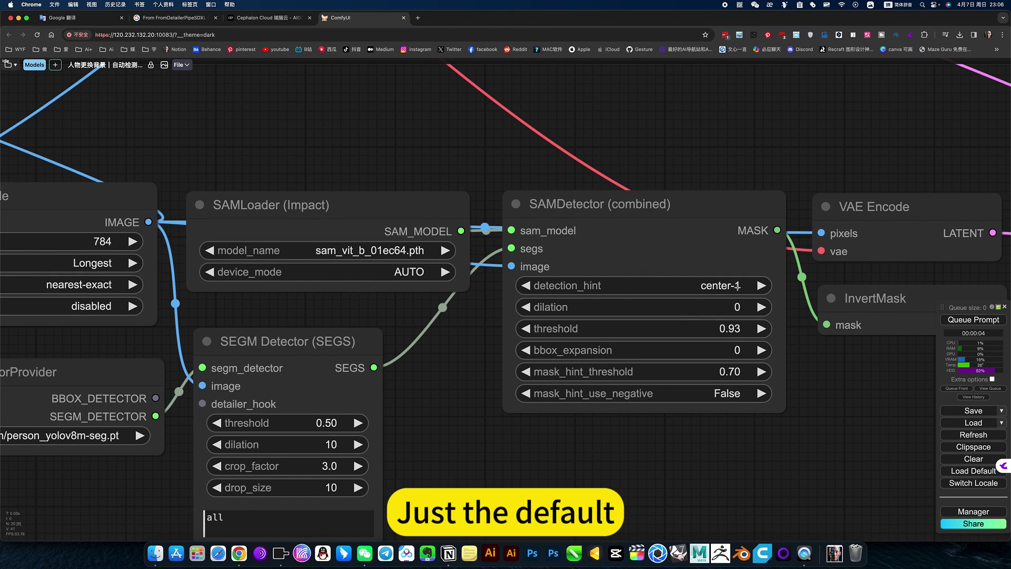
# Step: Review the available detection hint options on the detector node
pyautogui.click(737, 286)
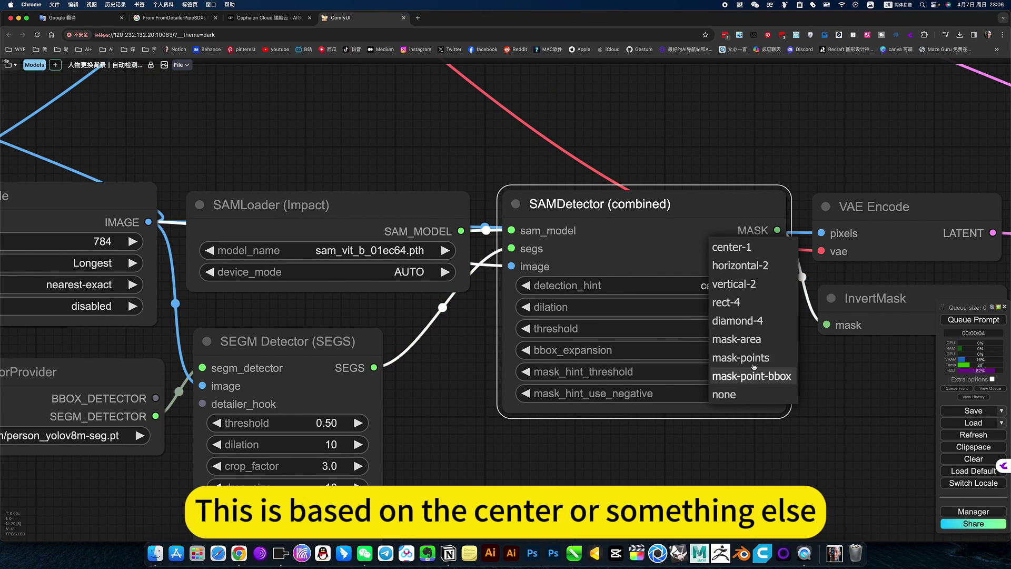
pyautogui.scroll(-3, 828, 395)
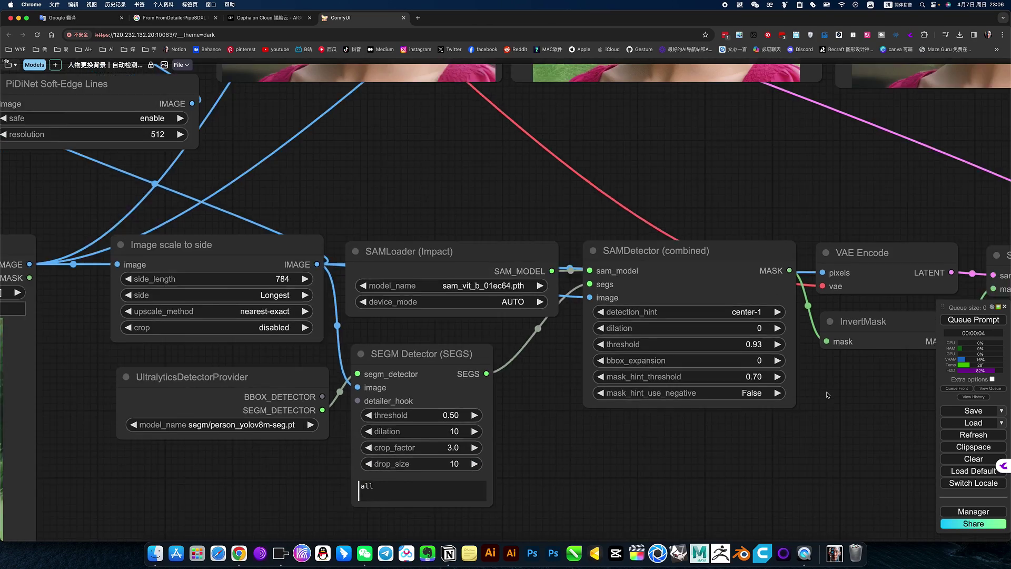
pyautogui.scroll(-6, 828, 395)
pyautogui.scroll(5, 679, 415)
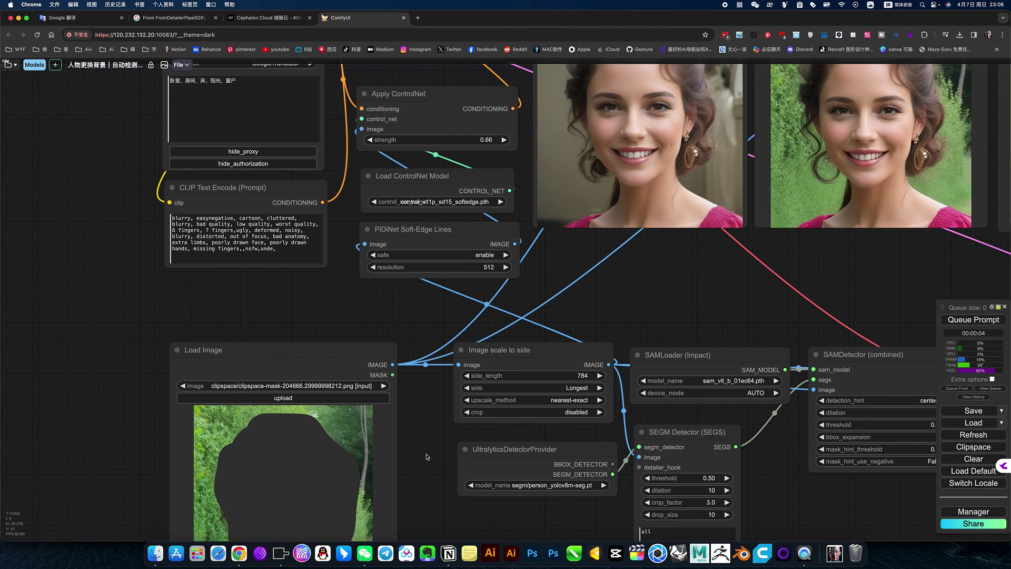
pyautogui.scroll(-5, 427, 456)
pyautogui.hscroll(-7, 427, 457)
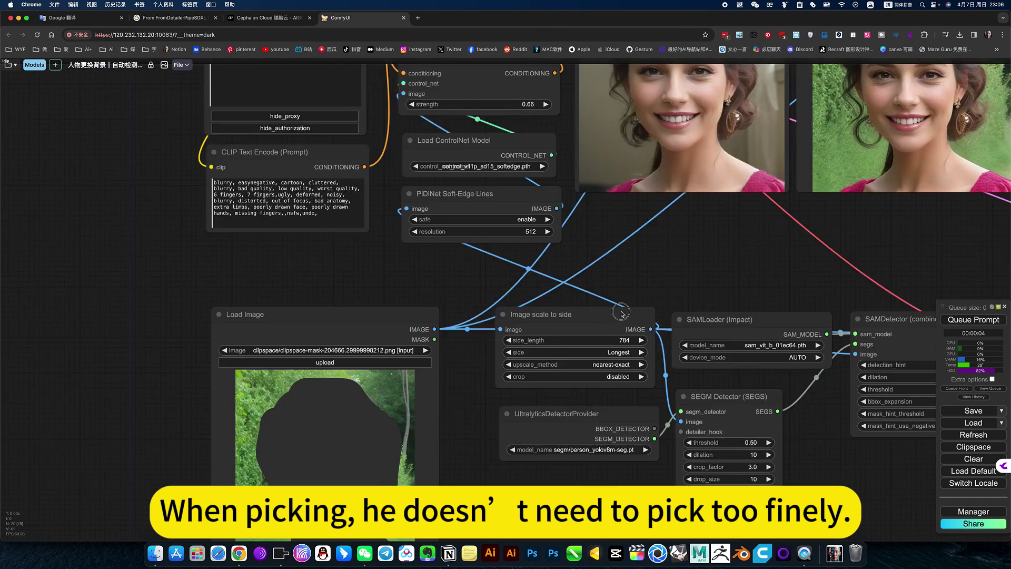
pyautogui.scroll(10, 416, 425)
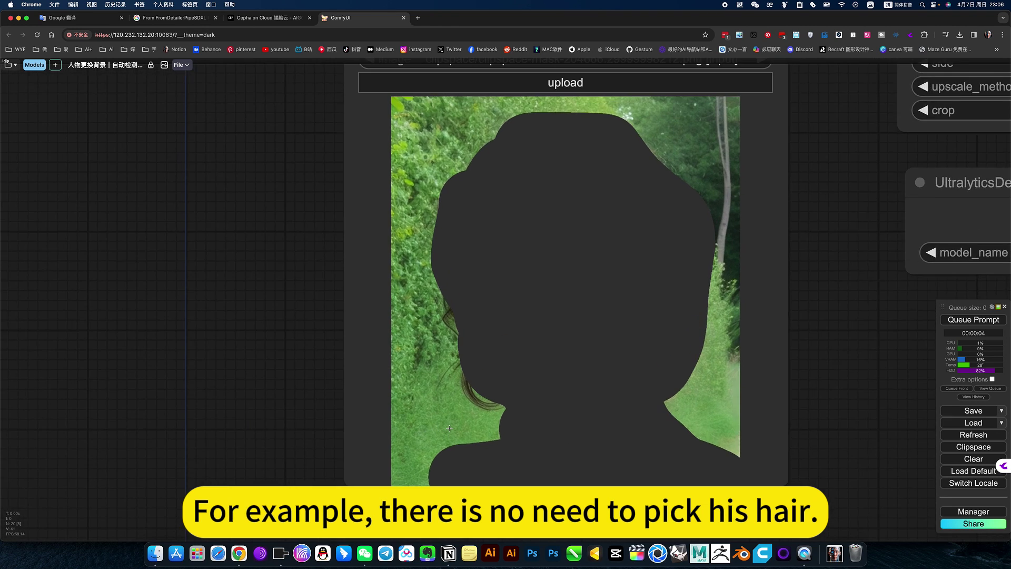
pyautogui.scroll(-10, 478, 368)
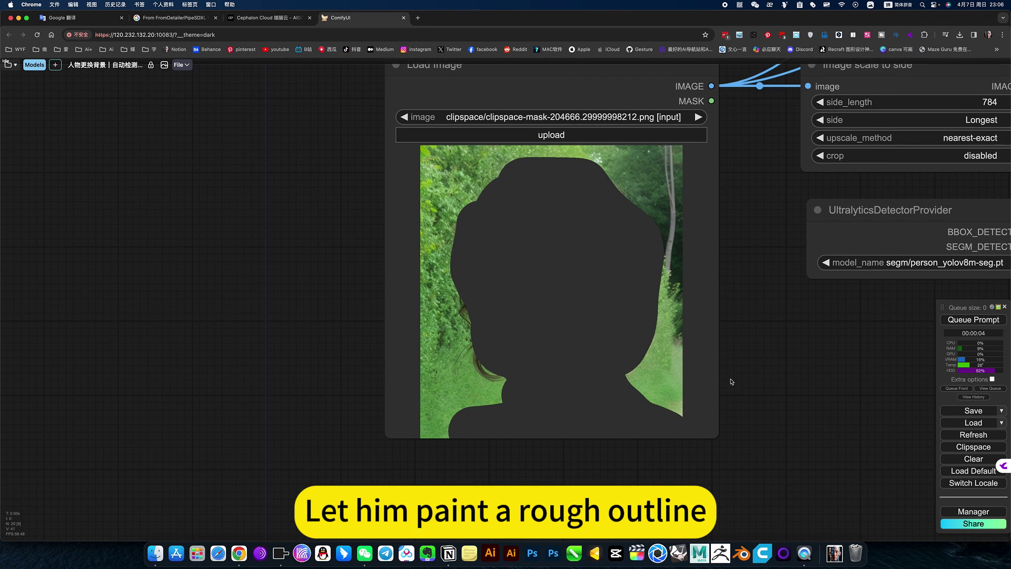
pyautogui.hscroll(9, 862, 357)
pyautogui.scroll(3, 863, 358)
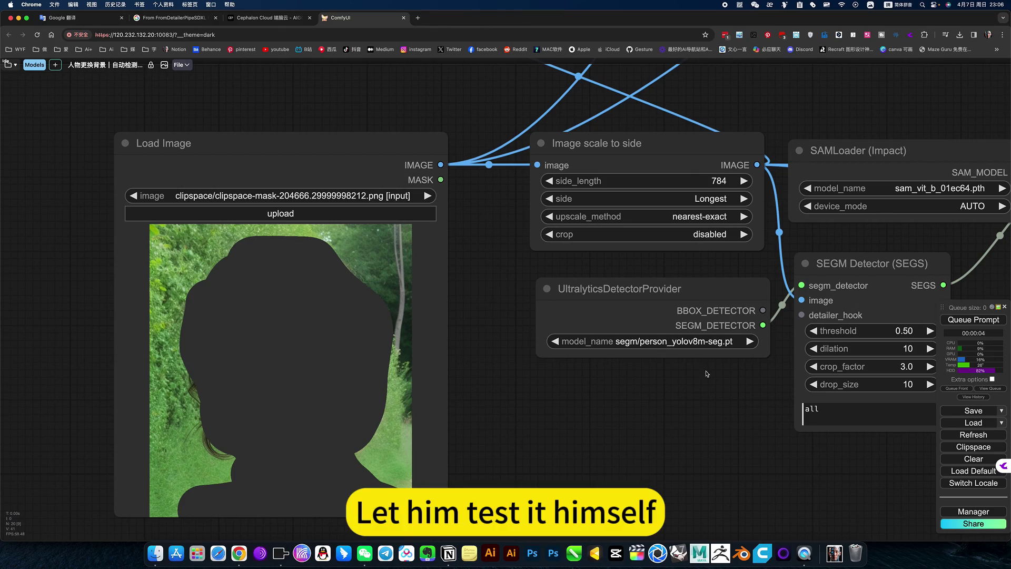
pyautogui.hscroll(5, 712, 376)
pyautogui.scroll(-6, 685, 316)
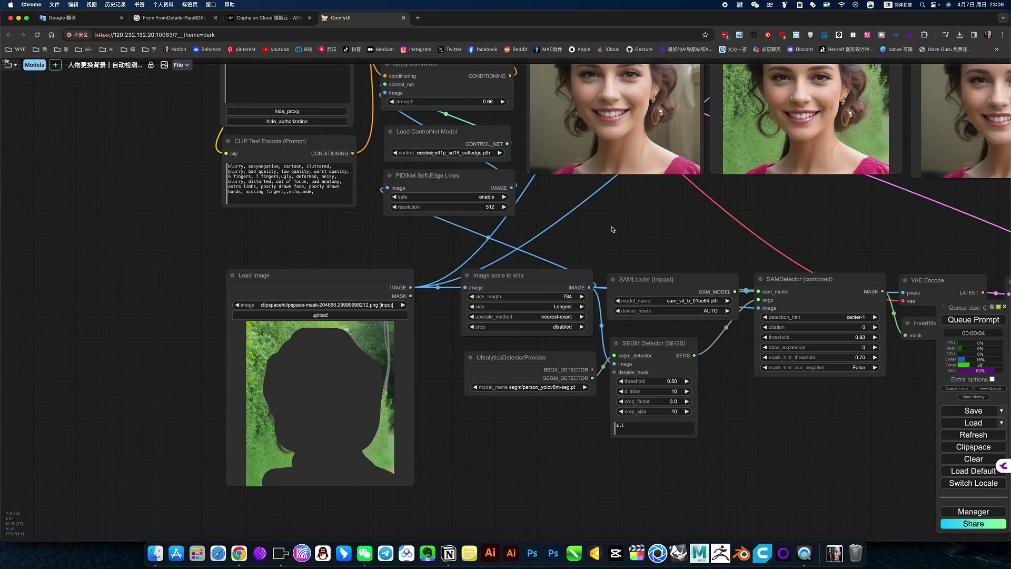
pyautogui.scroll(5, 639, 312)
pyautogui.scroll(10, 603, 300)
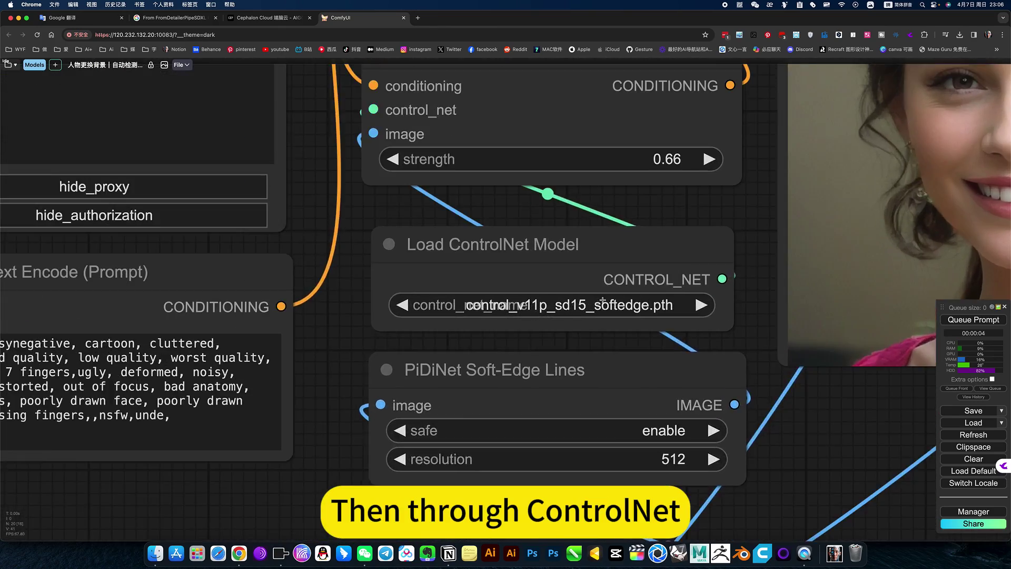
# Step: Choose control_v11p_sd15_softedge.pth in Load ControlNet Model and select the PiDiNet Soft-Edge Lines node
pyautogui.click(585, 307)
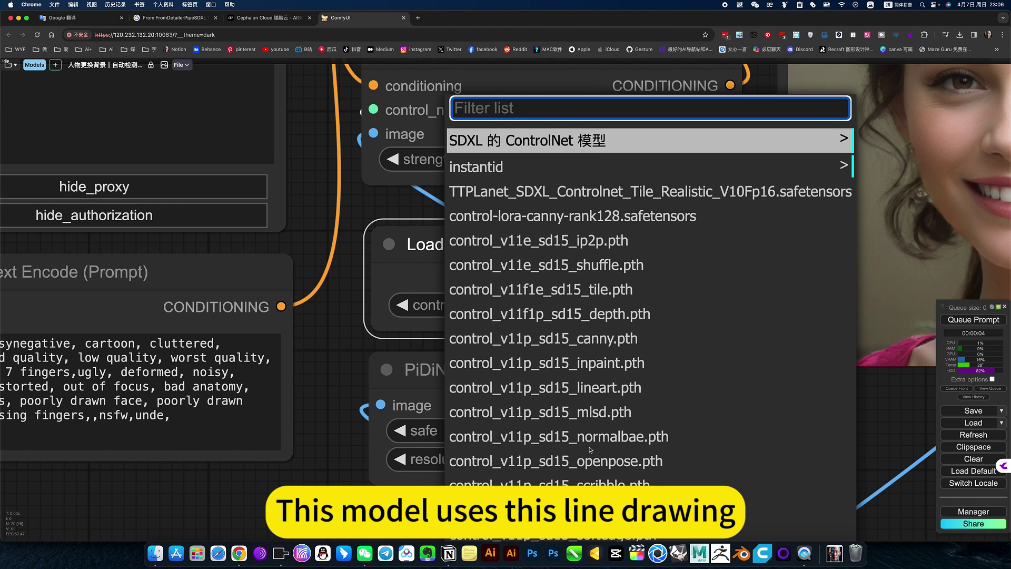
pyautogui.scroll(1, 597, 473)
pyautogui.scroll(-3, 597, 472)
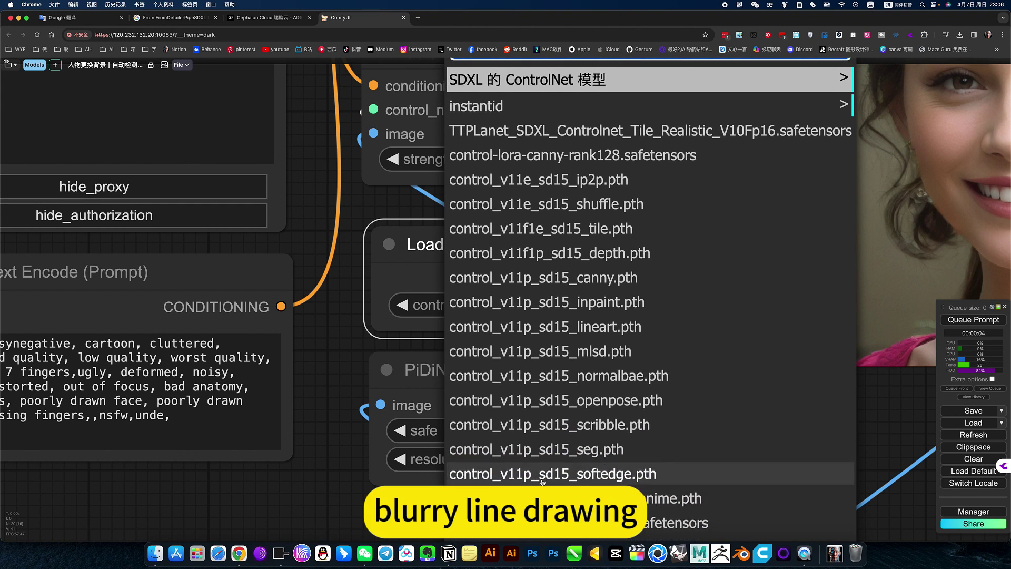
pyautogui.click(594, 481)
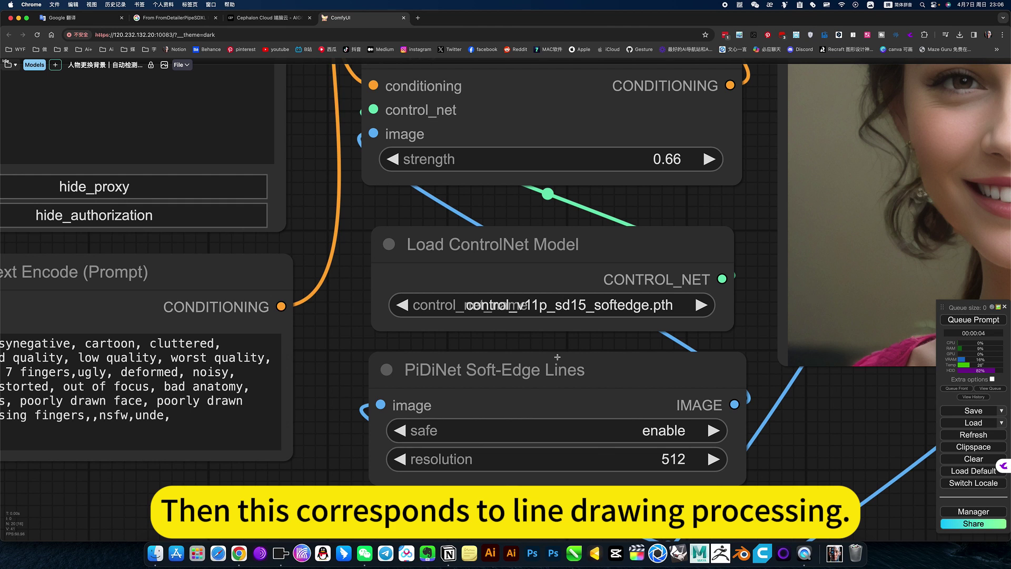
pyautogui.moveTo(557, 358); pyautogui.dragTo(553, 360)
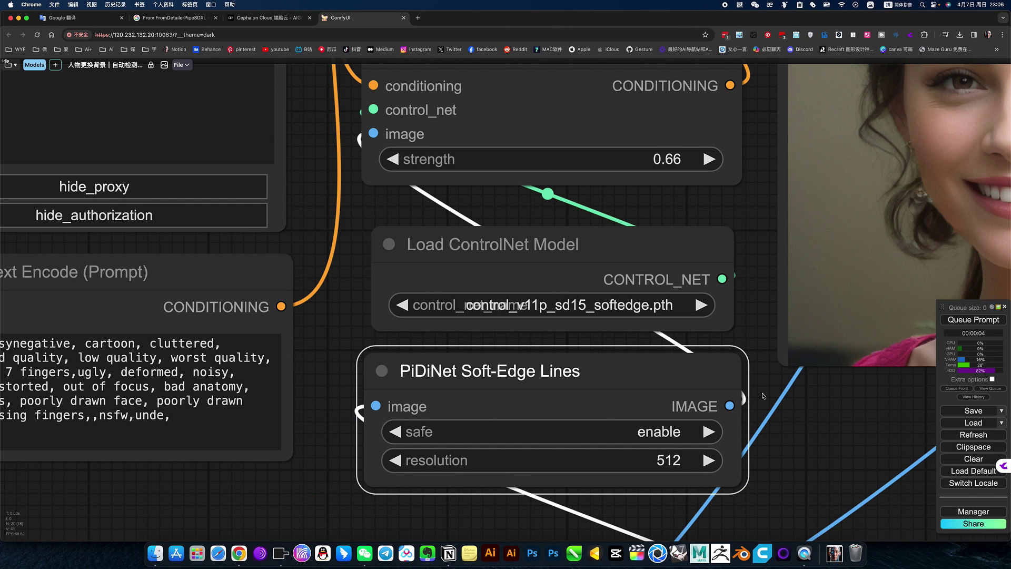
pyautogui.scroll(-5, 763, 396)
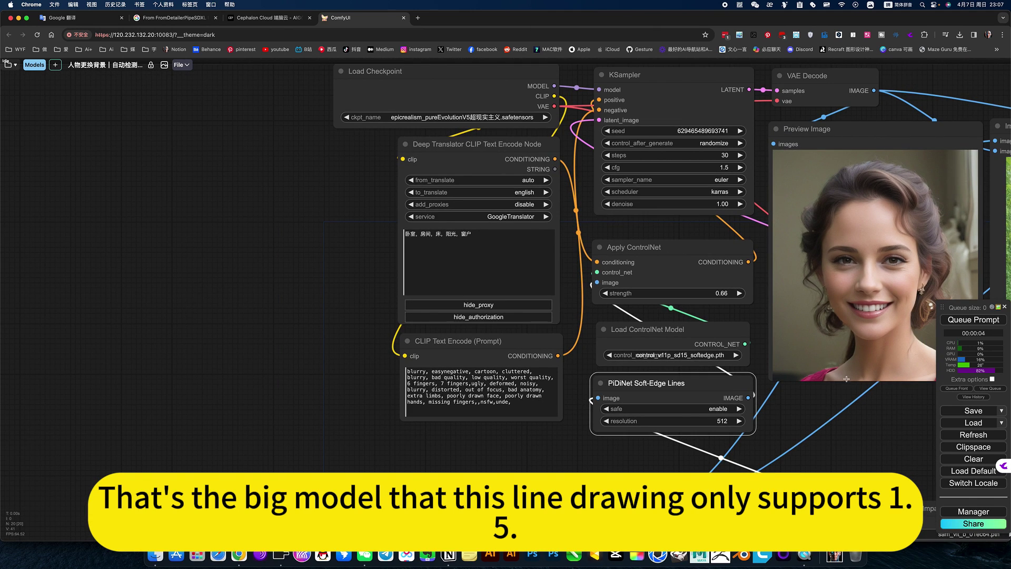
pyautogui.moveTo(806, 408); pyautogui.dragTo(686, 500)
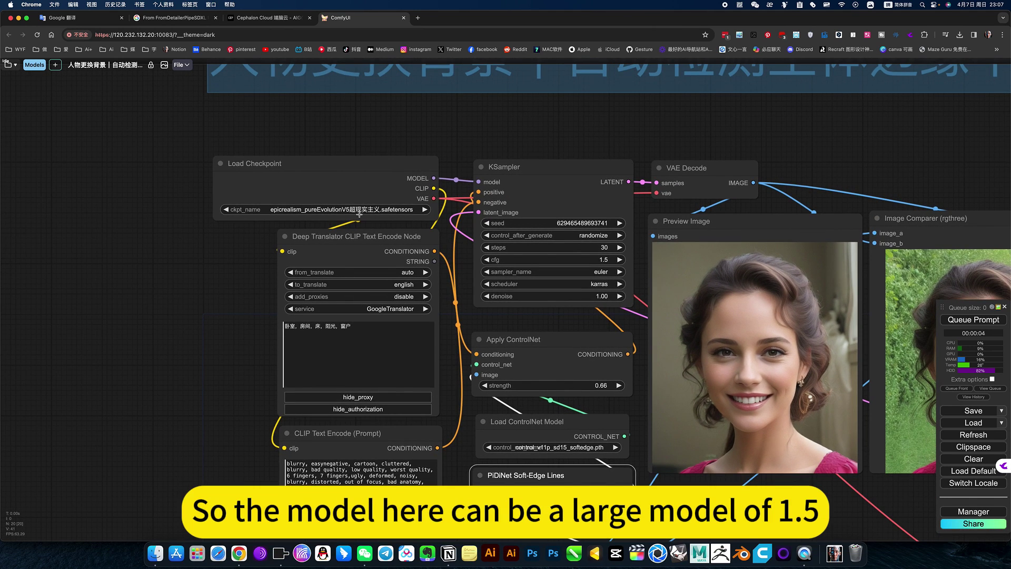
pyautogui.scroll(6, 359, 214)
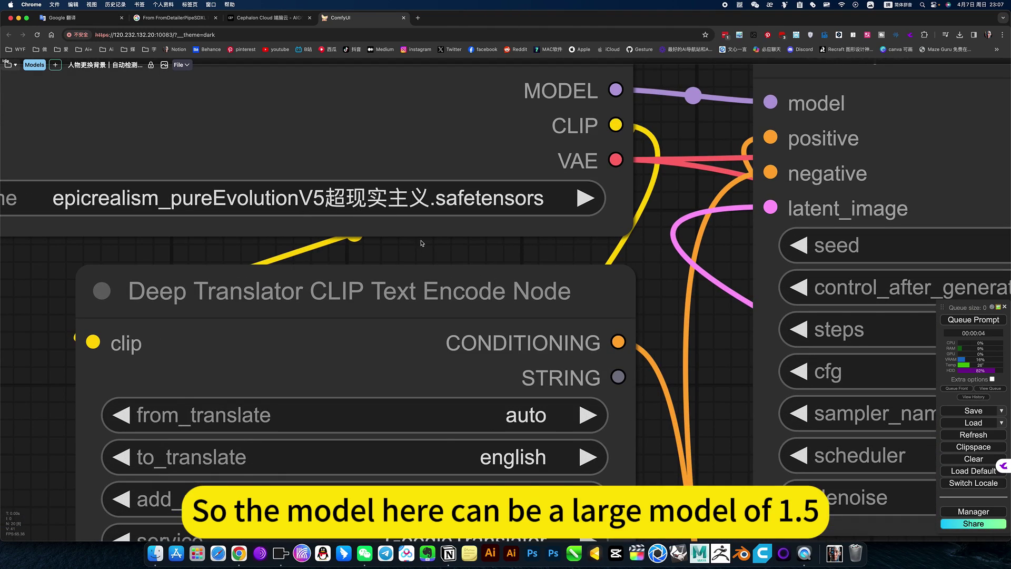
pyautogui.scroll(-6, 421, 242)
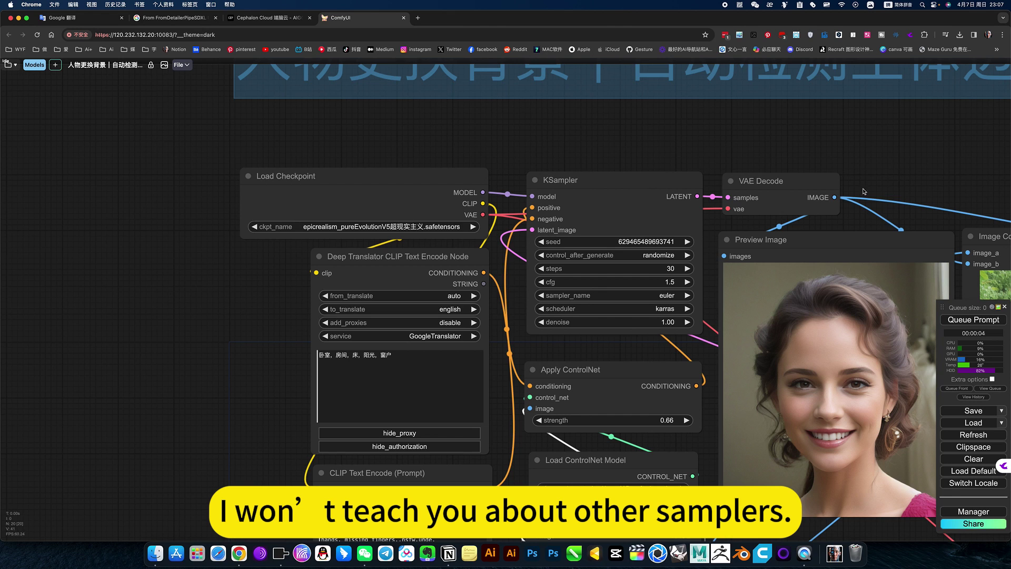
pyautogui.moveTo(858, 154); pyautogui.dragTo(733, 125)
pyautogui.click(414, 325)
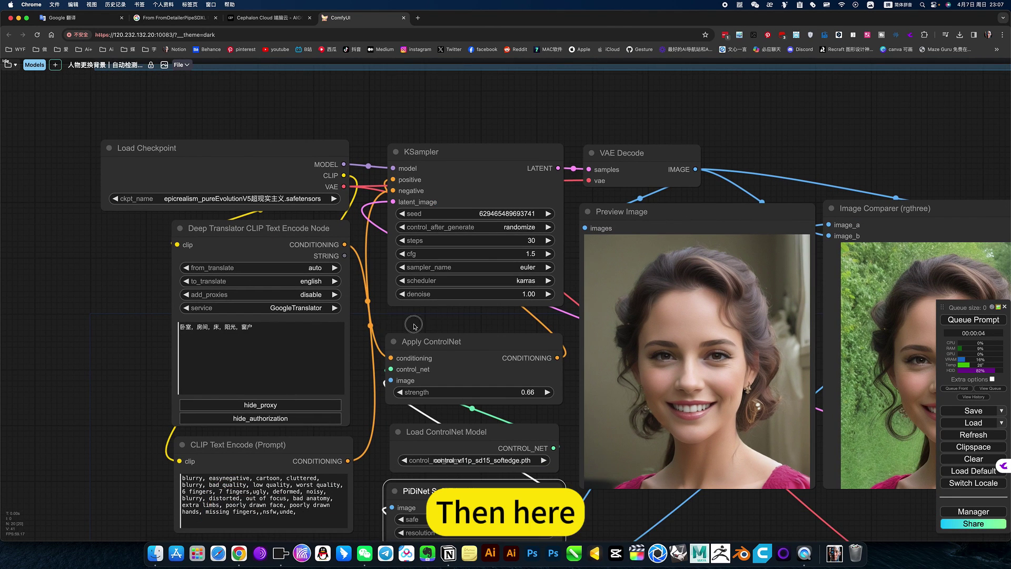
pyautogui.moveTo(414, 325); pyautogui.dragTo(643, 300)
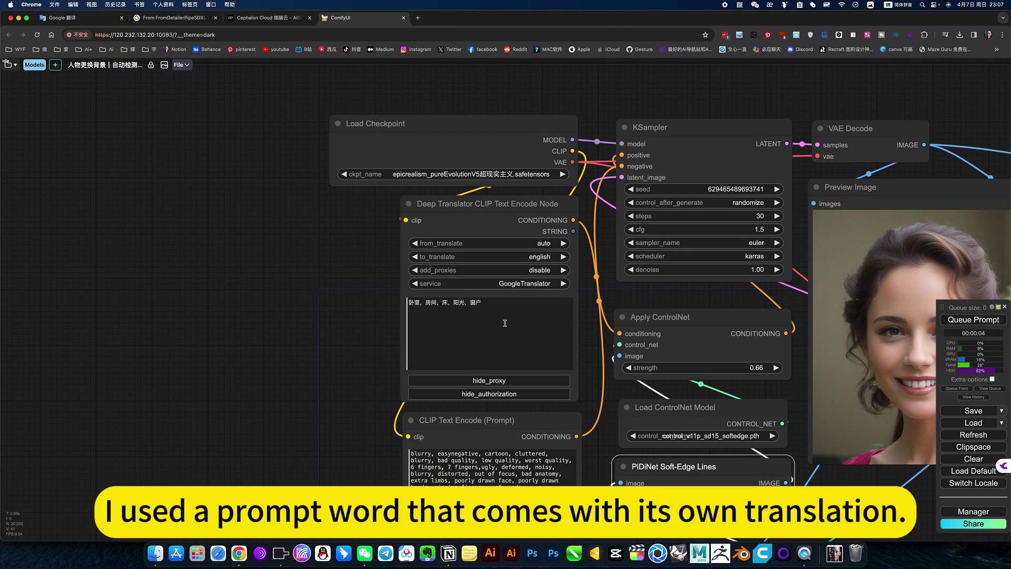
pyautogui.click(338, 279)
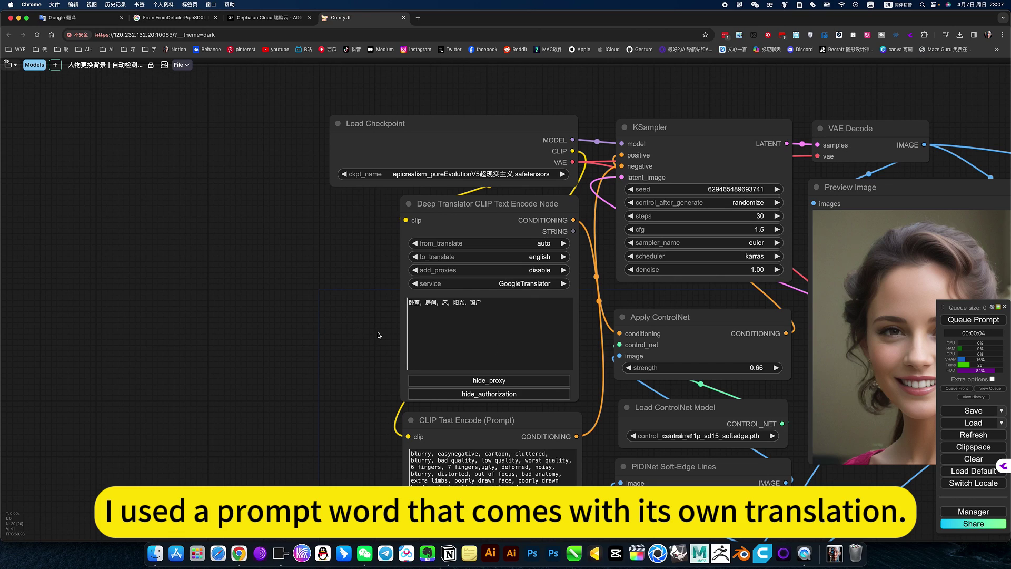
pyautogui.scroll(5, 378, 336)
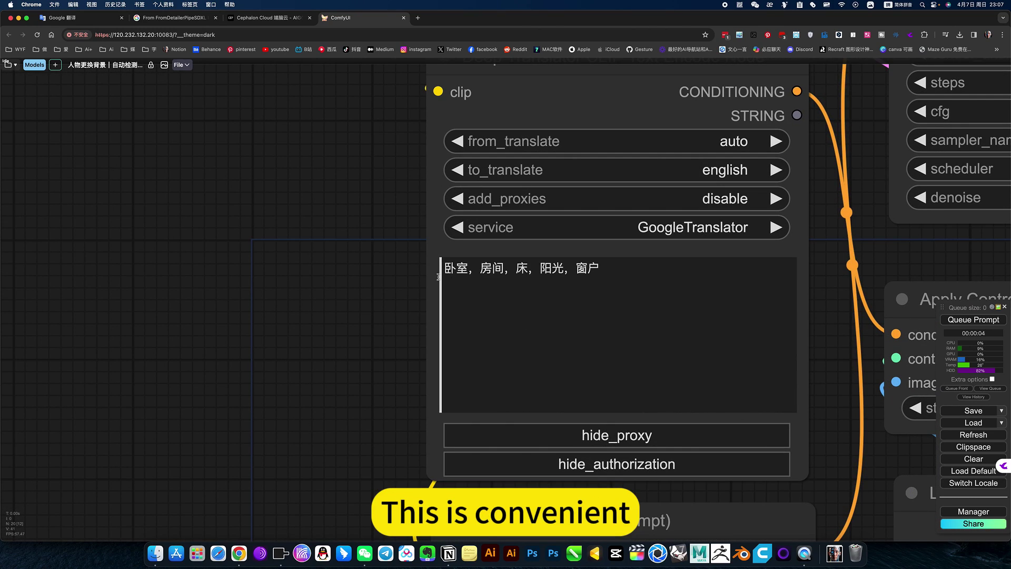
pyautogui.scroll(-5, 378, 348)
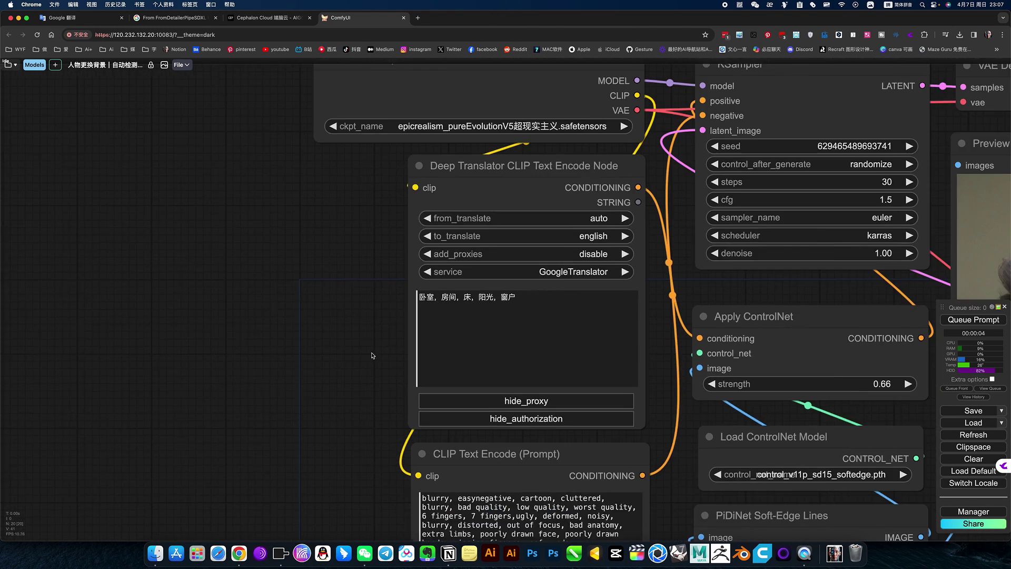
pyautogui.moveTo(327, 359); pyautogui.dragTo(383, 344)
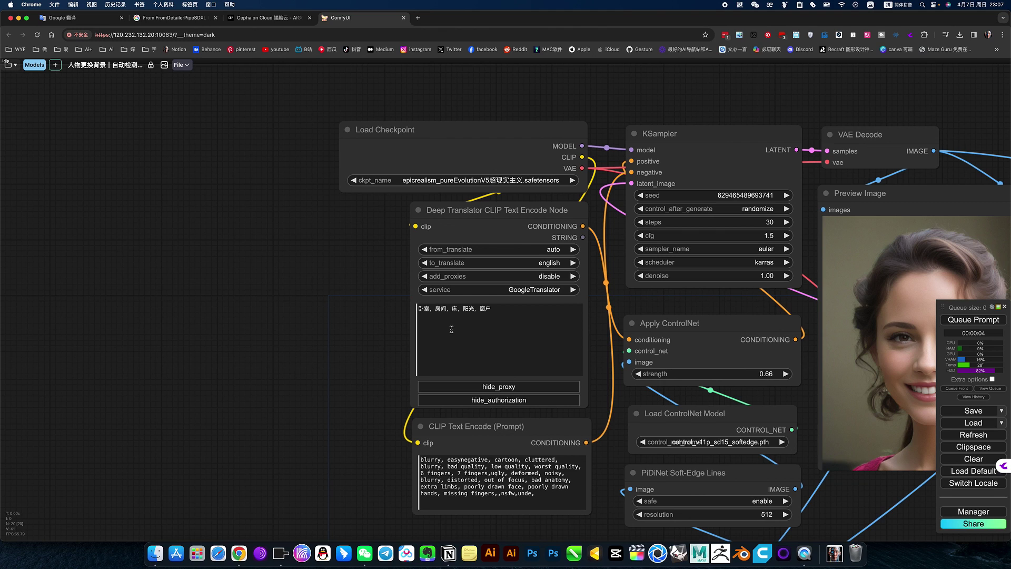
pyautogui.scroll(7, 386, 340)
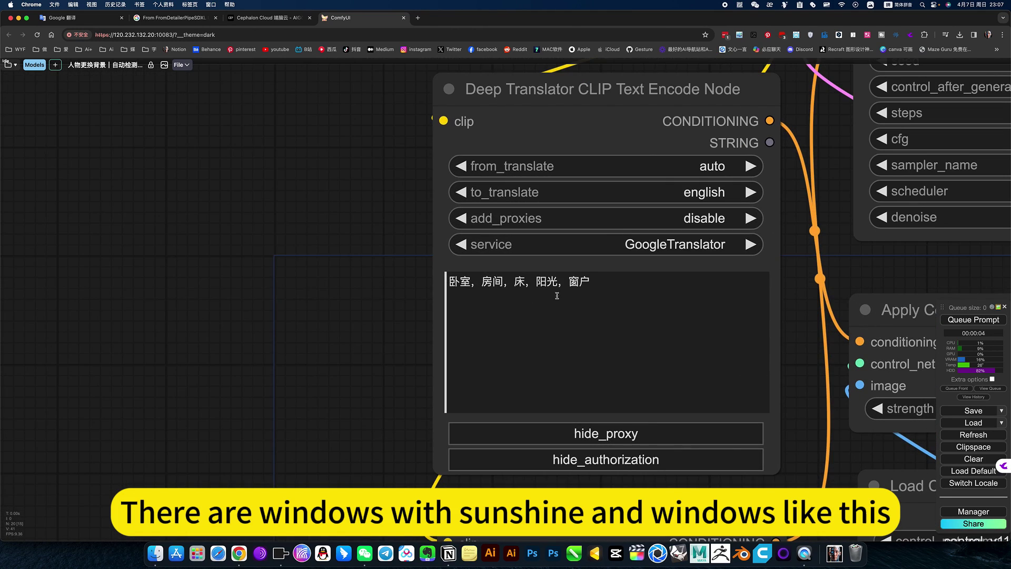
pyautogui.scroll(7, 343, 296)
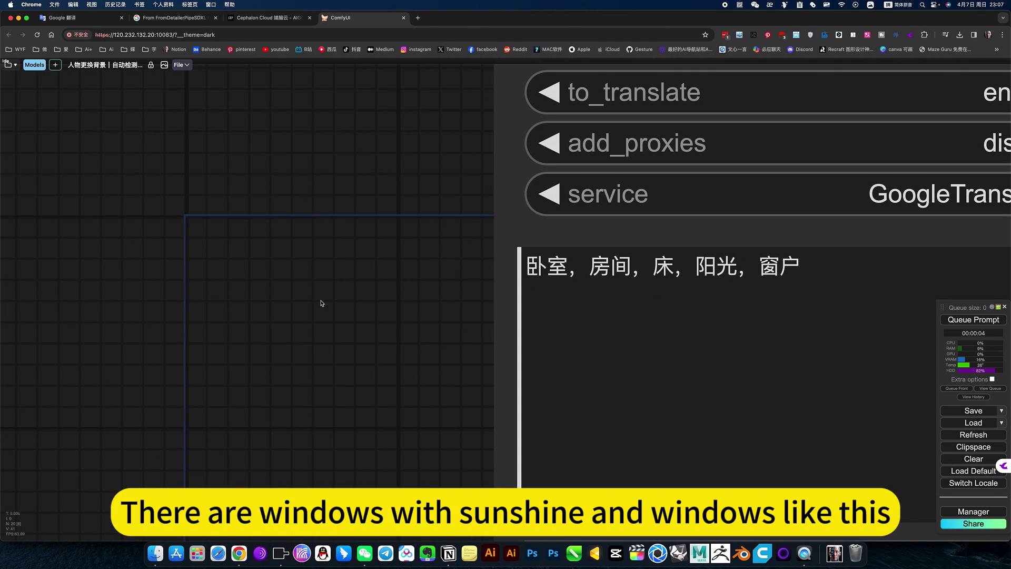
pyautogui.scroll(-8, 321, 304)
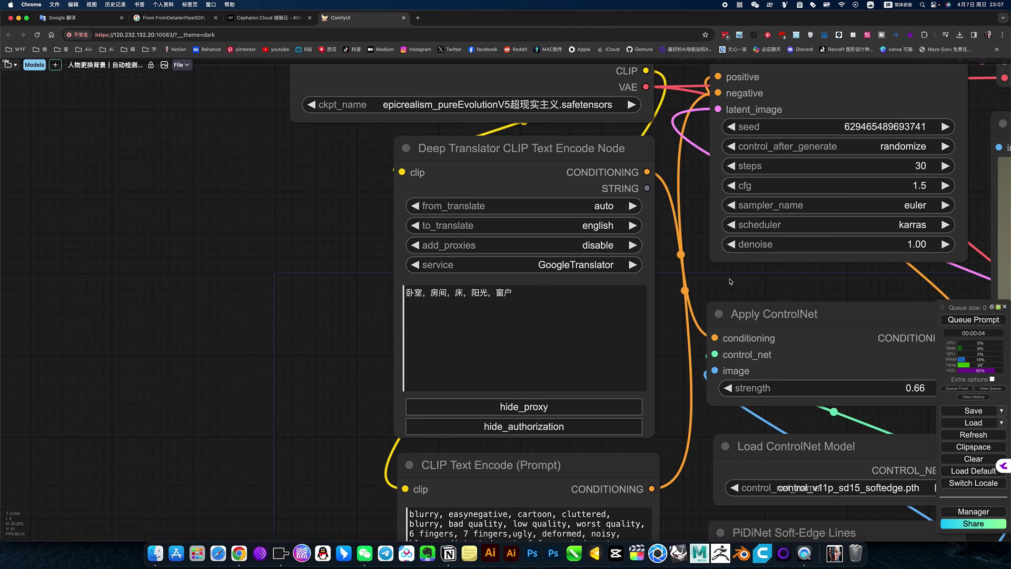
pyautogui.scroll(-10, 601, 283)
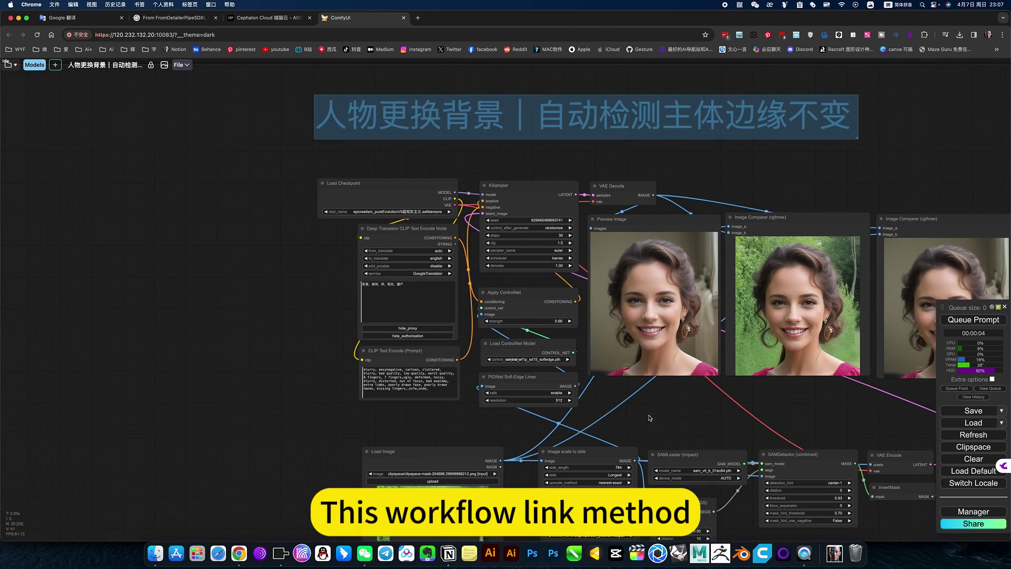
pyautogui.moveTo(649, 417); pyautogui.dragTo(586, 337)
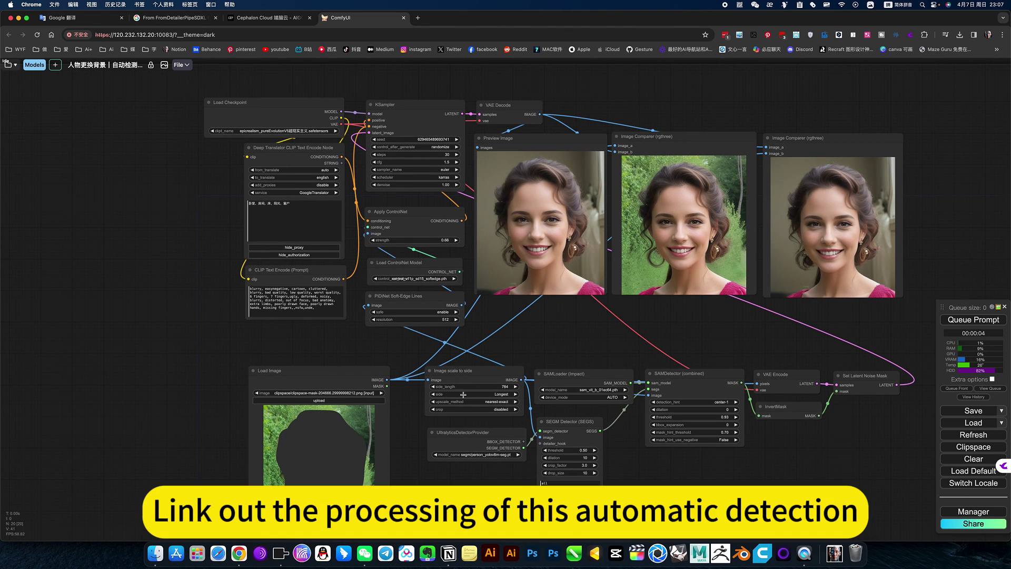
pyautogui.scroll(-2, 304, 352)
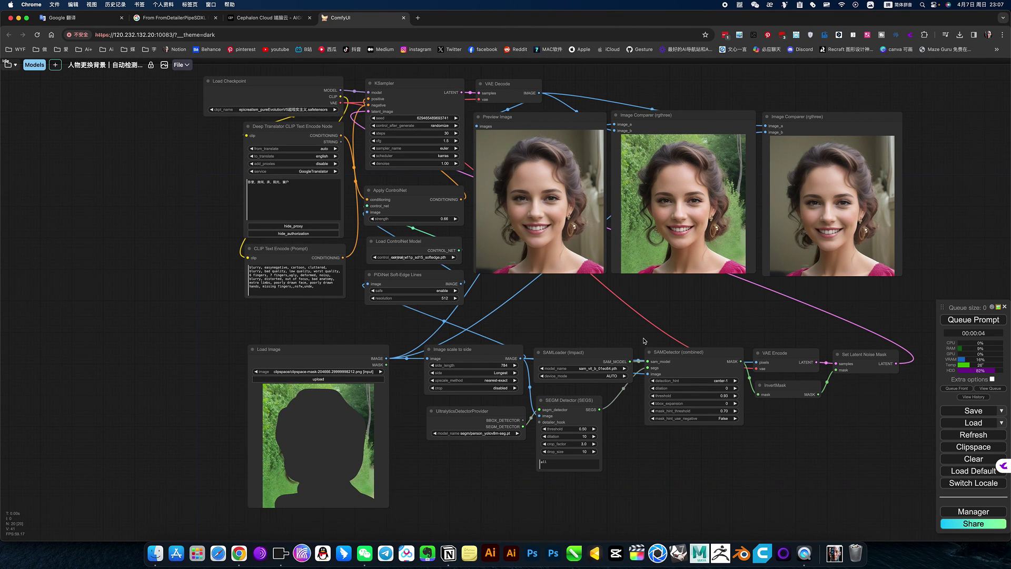
pyautogui.moveTo(610, 327); pyautogui.dragTo(607, 364)
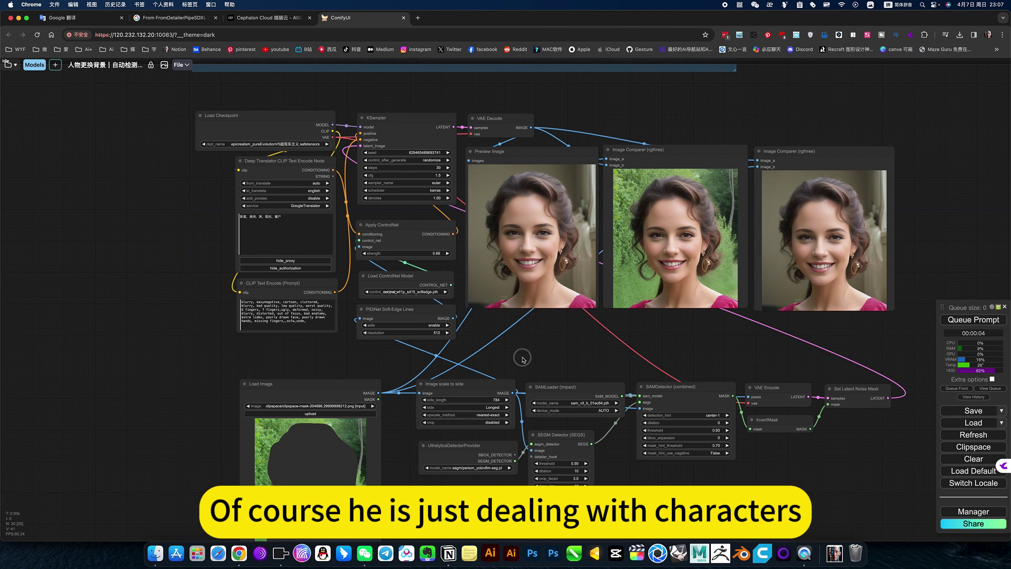
pyautogui.scroll(2, 521, 353)
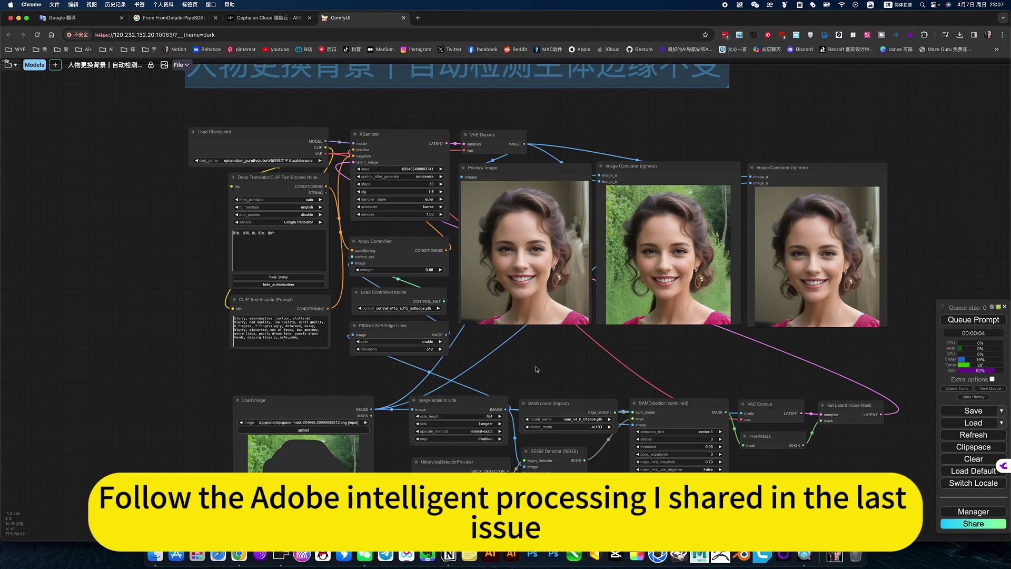
pyautogui.scroll(1, 536, 367)
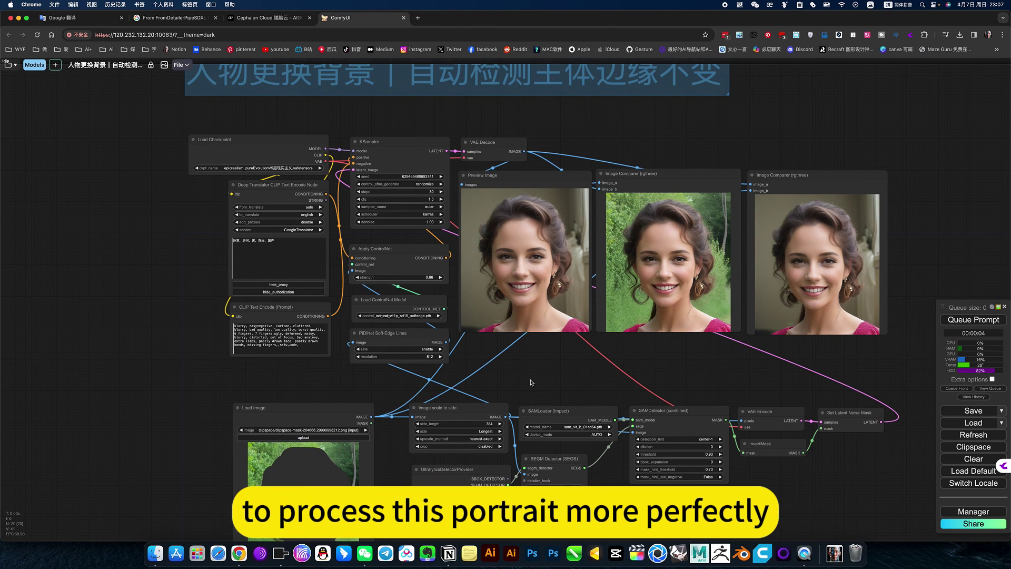
pyautogui.scroll(1, 531, 383)
pyautogui.scroll(3, 537, 401)
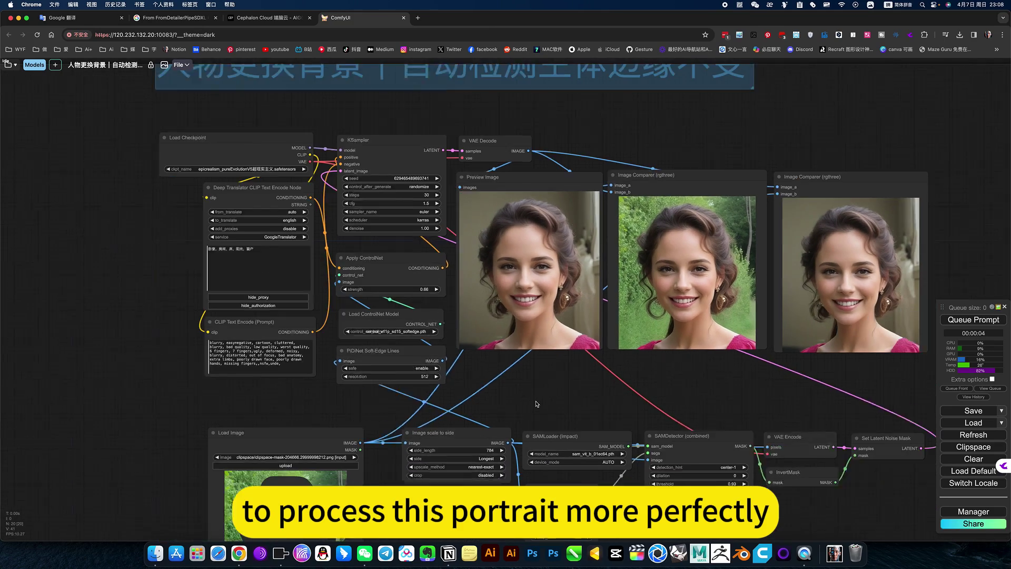
pyautogui.scroll(-2, 537, 403)
pyautogui.scroll(-1, 516, 380)
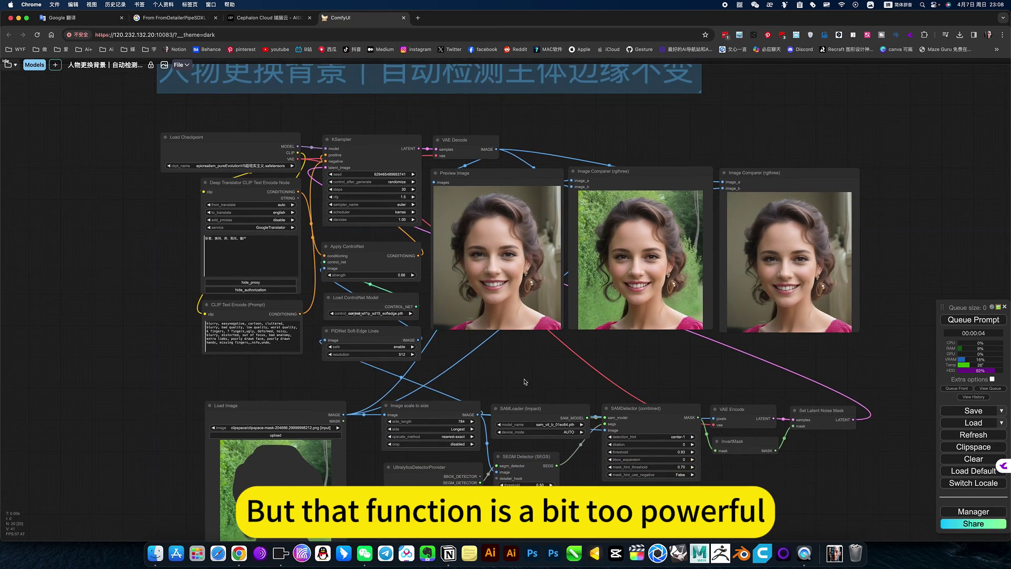
pyautogui.scroll(-2, 524, 382)
pyautogui.scroll(4, 524, 382)
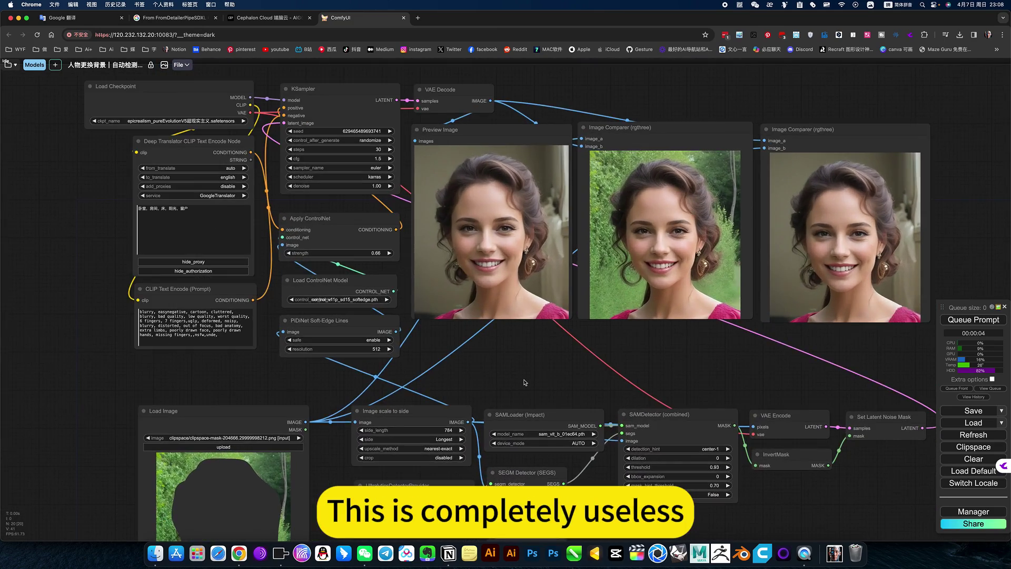
pyautogui.scroll(2, 522, 384)
pyautogui.scroll(-2, 520, 396)
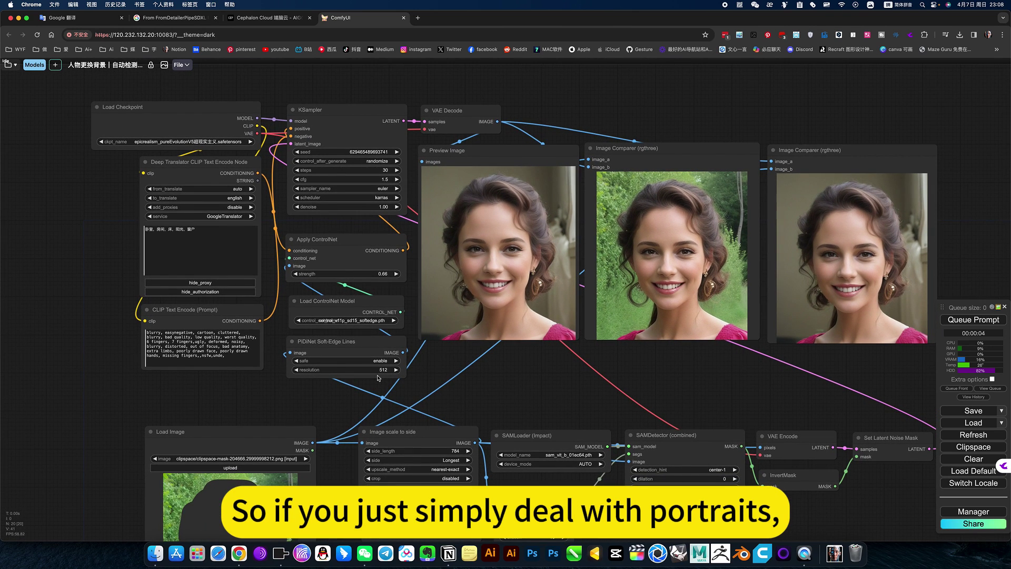
pyautogui.hscroll(2, 578, 102)
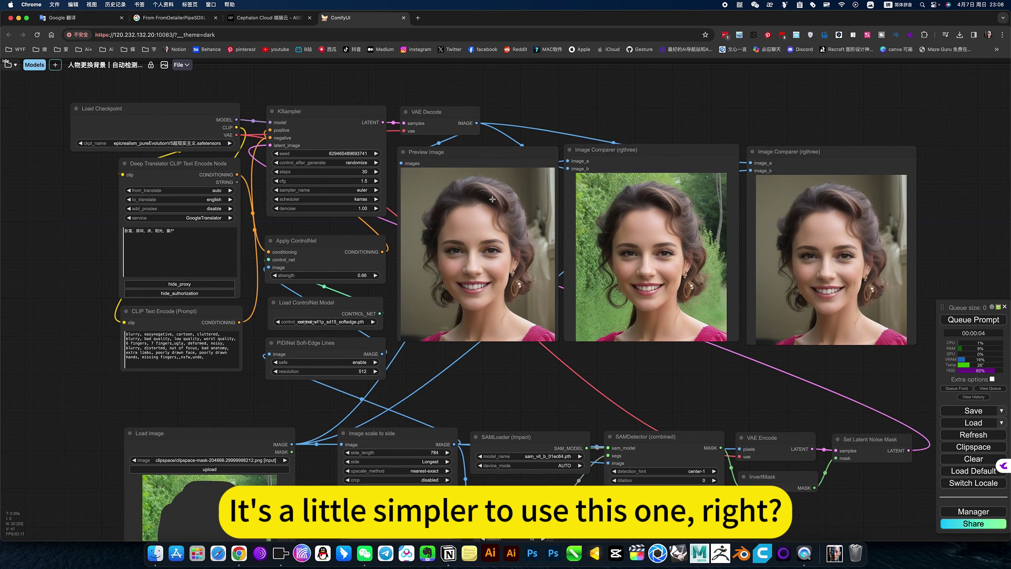
# Step: Queue the workflow again and zoom on the Image Comparer to check the hair edges
pyautogui.click(971, 323)
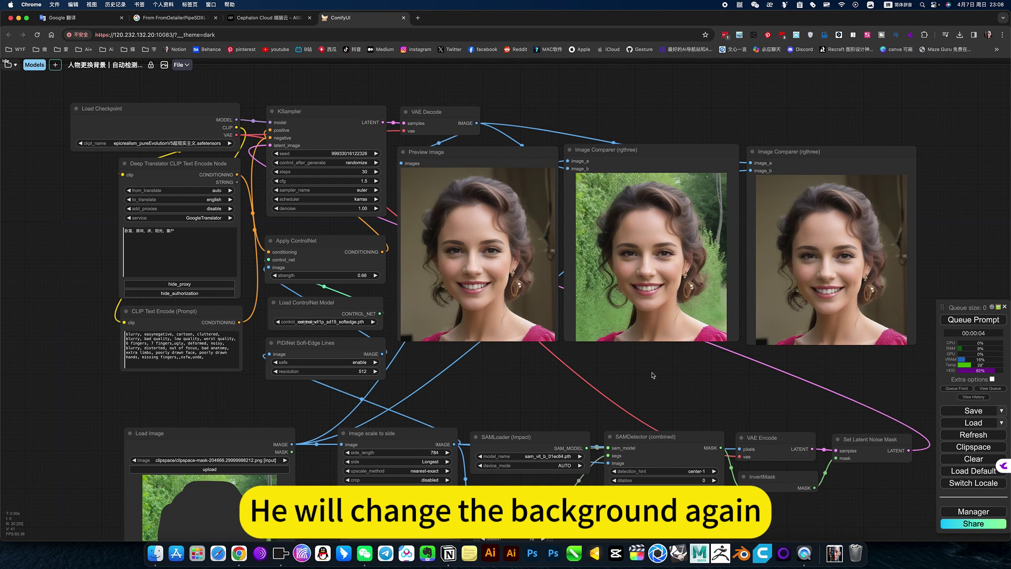
pyautogui.scroll(8, 643, 374)
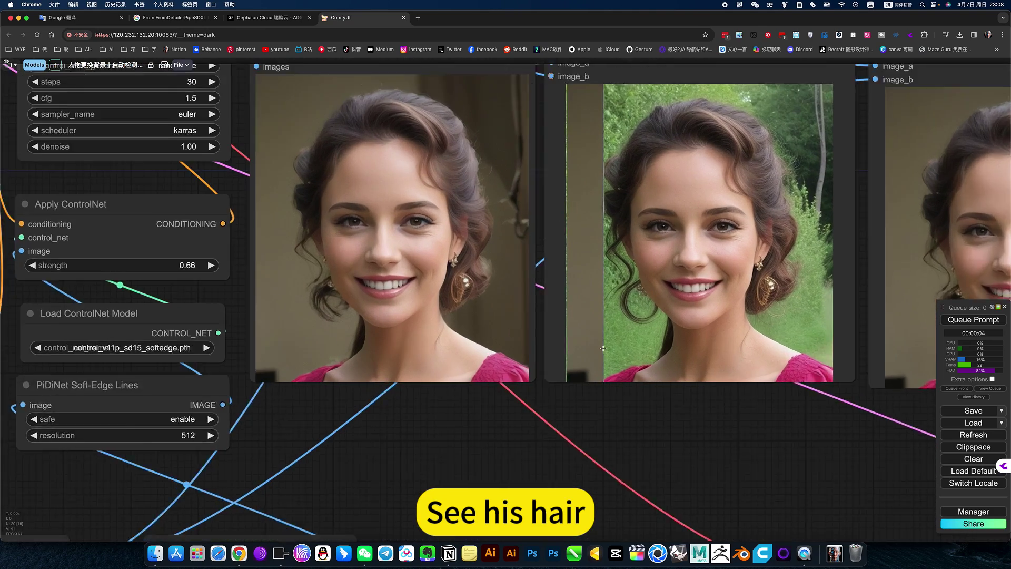
pyautogui.scroll(1, 572, 337)
pyautogui.scroll(-1, 571, 338)
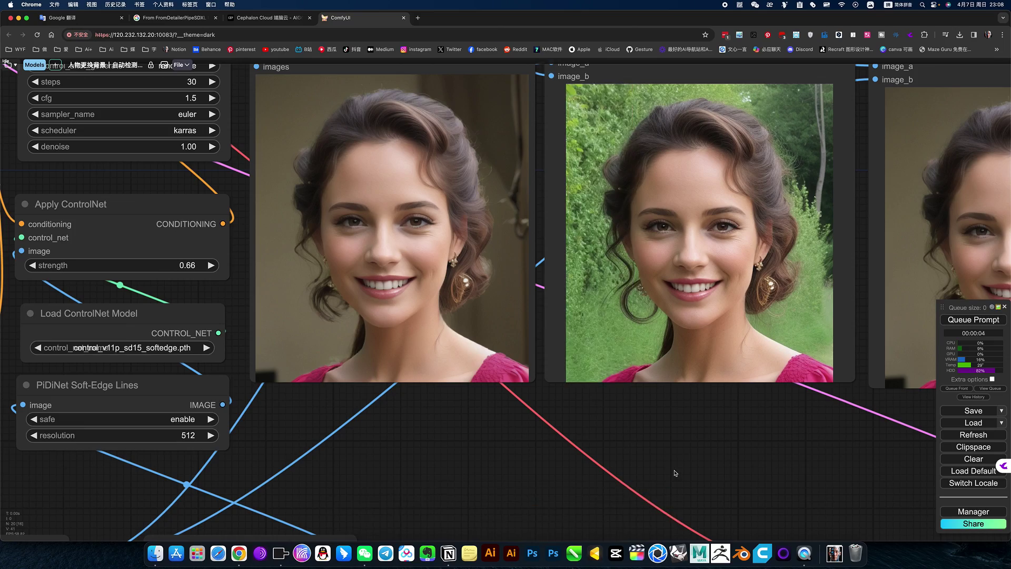
pyautogui.scroll(-5, 675, 473)
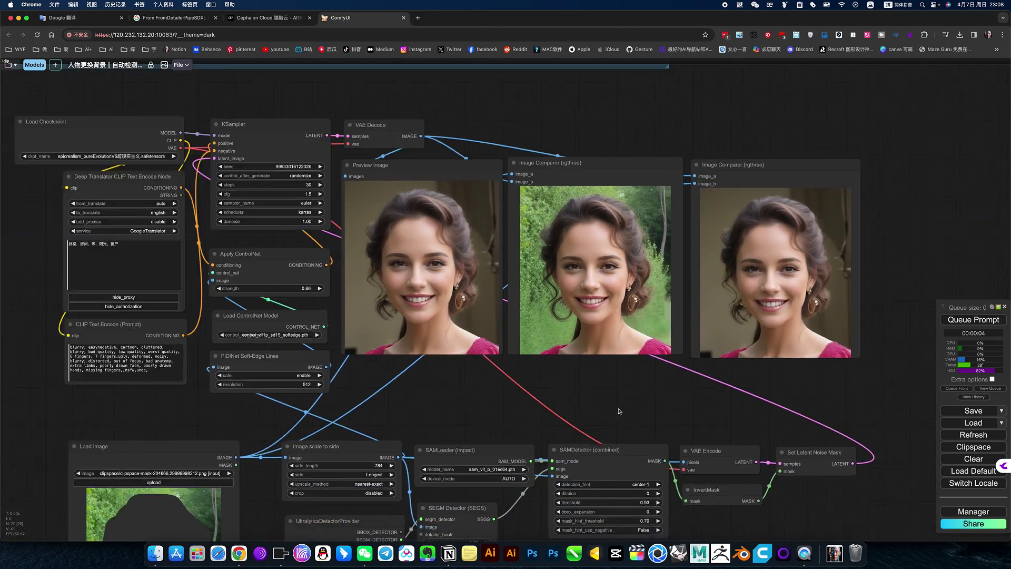
# Step: Queue another generation with a new random seed, checkpoint and sampler nodes in view
pyautogui.scroll(-2, 619, 411)
pyautogui.scroll(5, 537, 414)
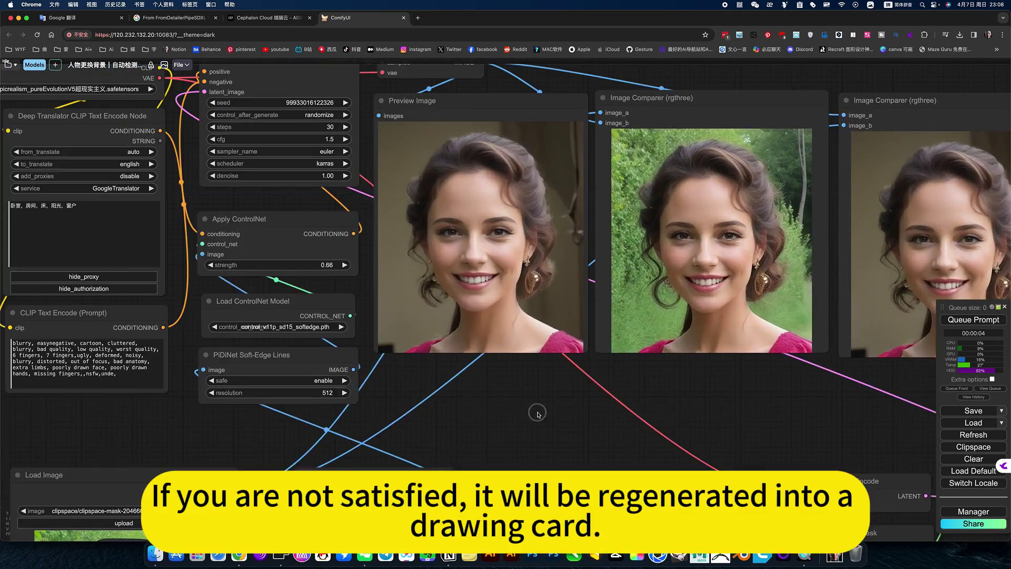
pyautogui.moveTo(537, 414); pyautogui.dragTo(664, 451)
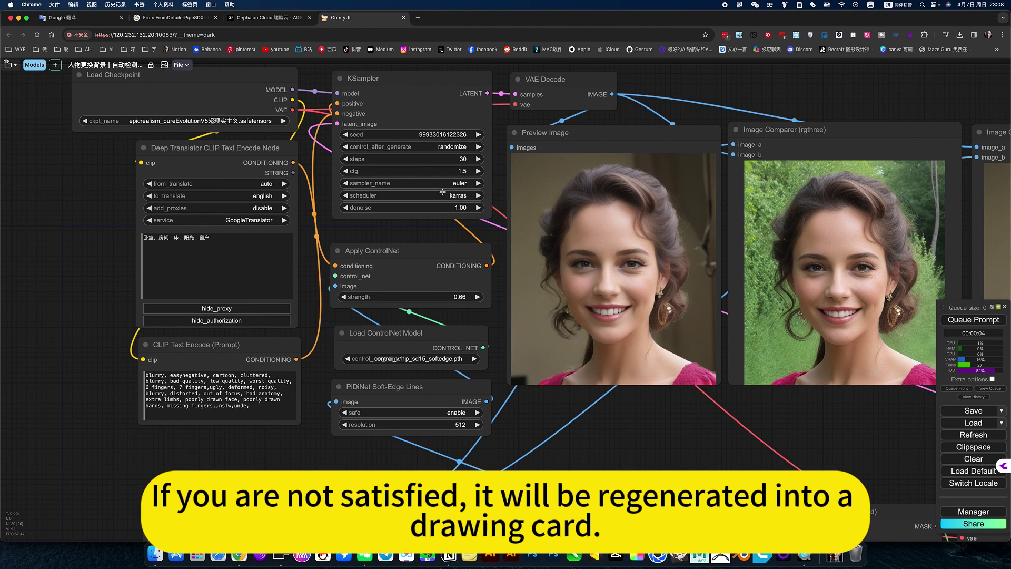
pyautogui.click(965, 321)
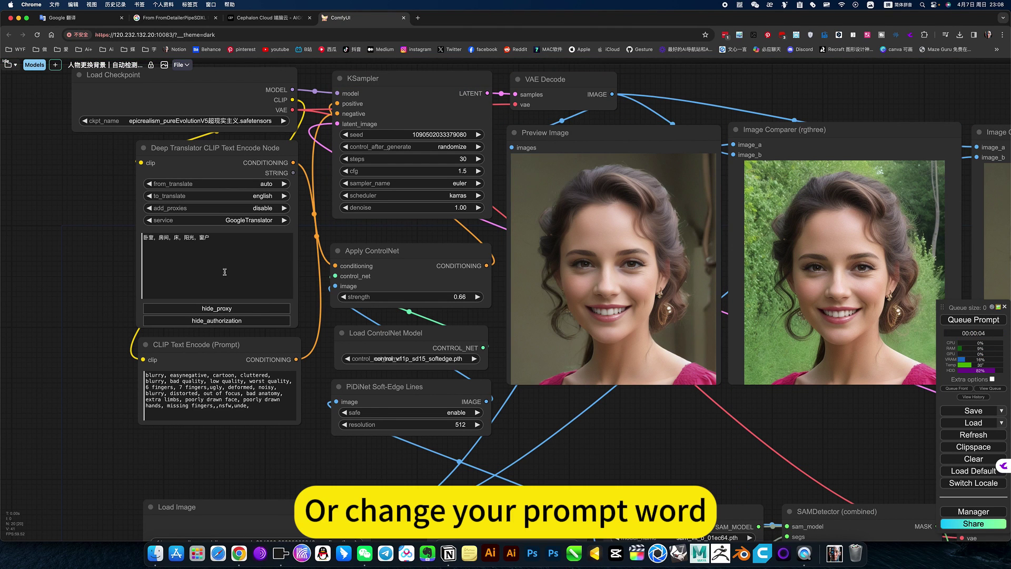
# Step: Leave the scene prompt unchanged and queue a third generation with a fresh seed
pyautogui.click(210, 251)
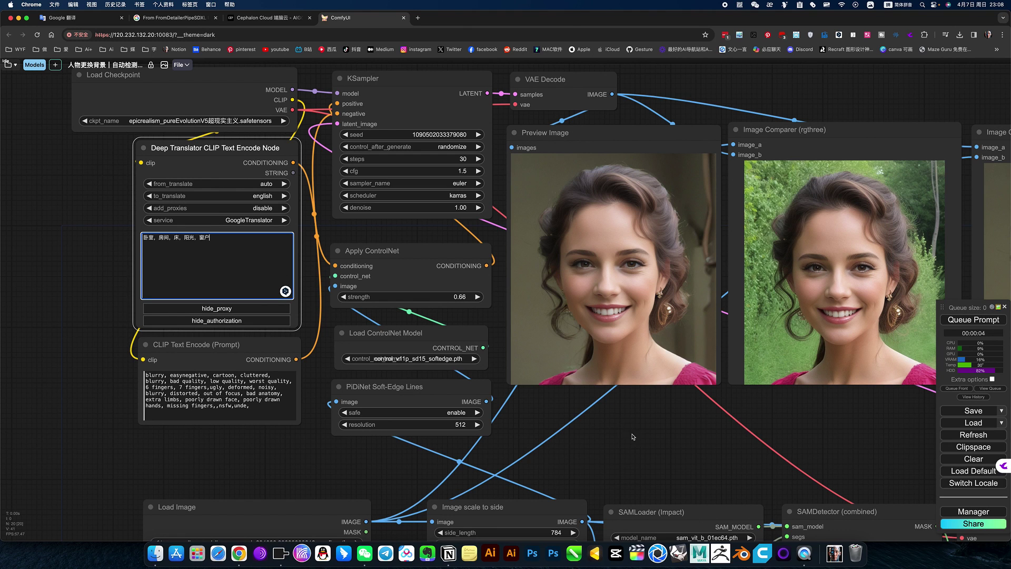
pyautogui.click(942, 325)
pyautogui.click(981, 322)
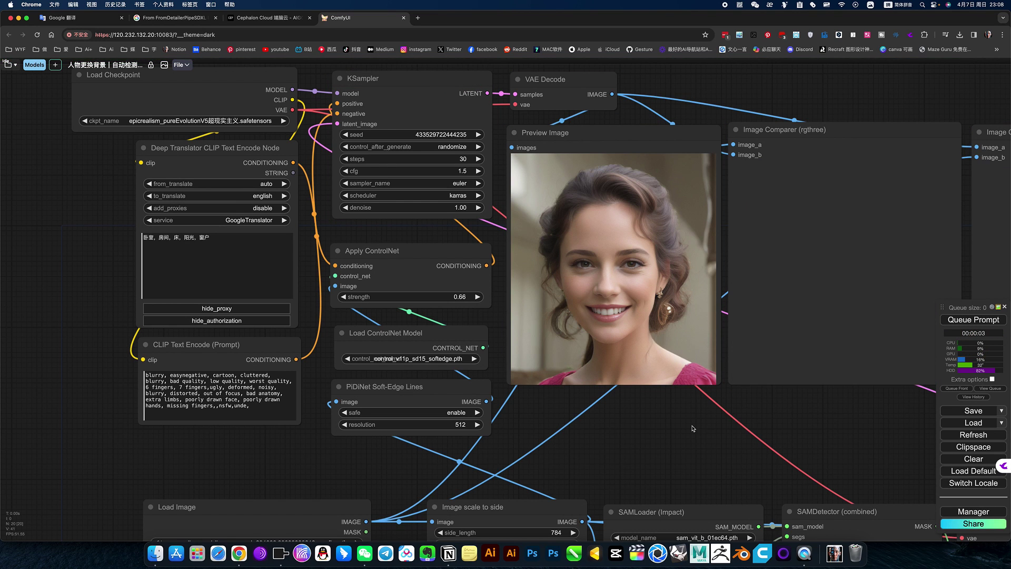
pyautogui.moveTo(690, 445); pyautogui.dragTo(651, 435)
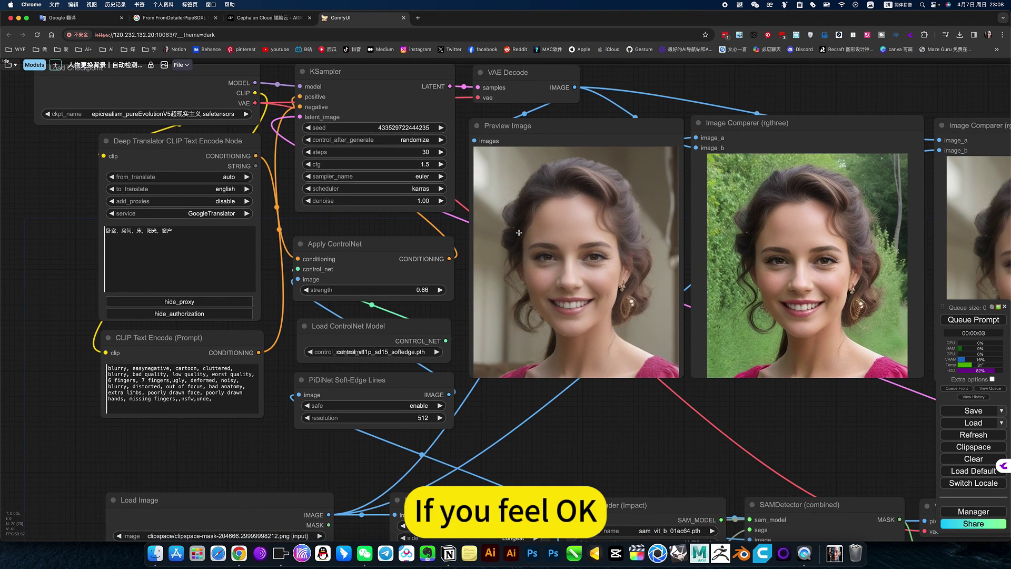
pyautogui.moveTo(781, 441); pyautogui.dragTo(542, 429)
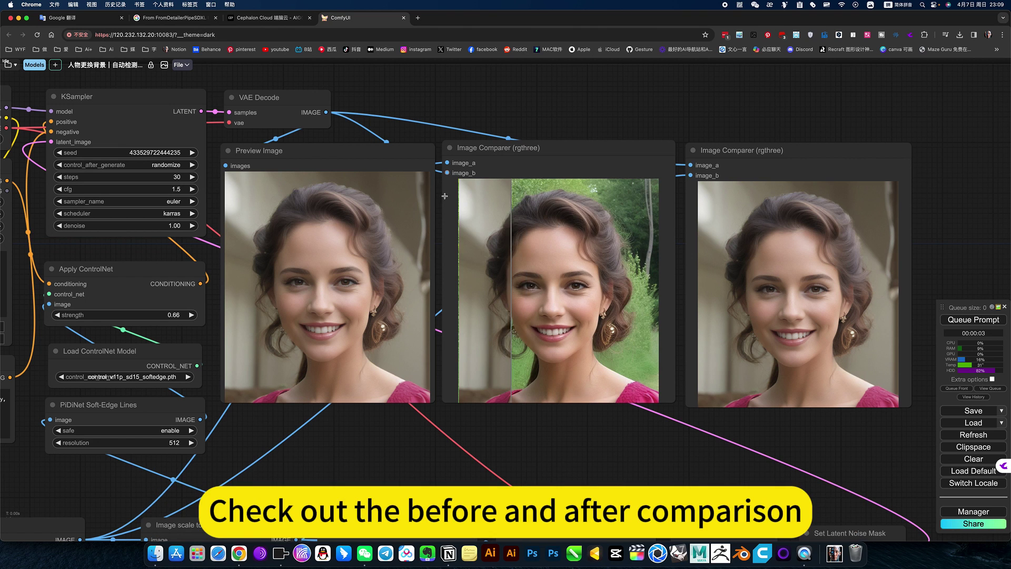
pyautogui.scroll(5, 571, 199)
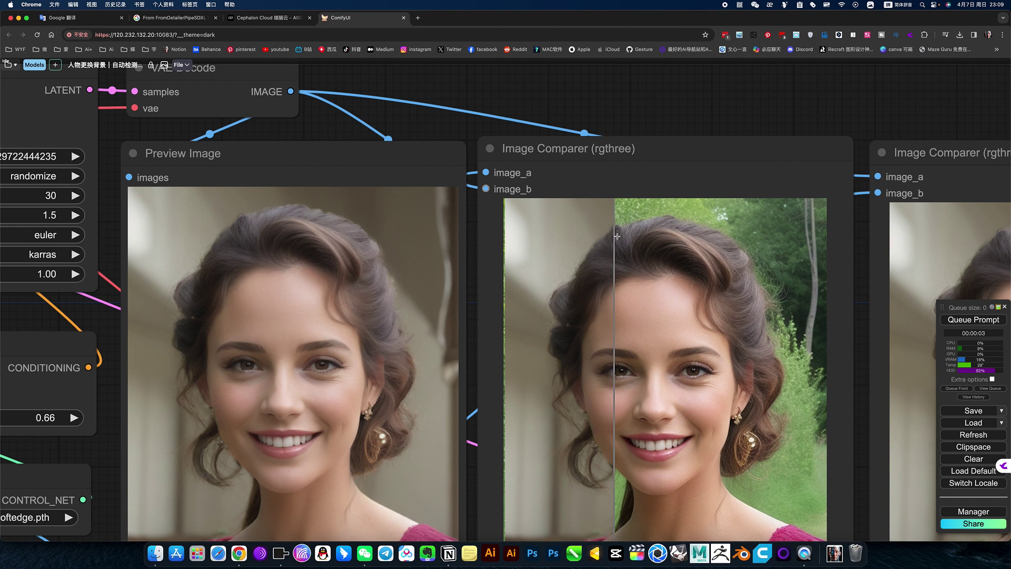
pyautogui.scroll(8, 590, 237)
pyautogui.scroll(5, 596, 247)
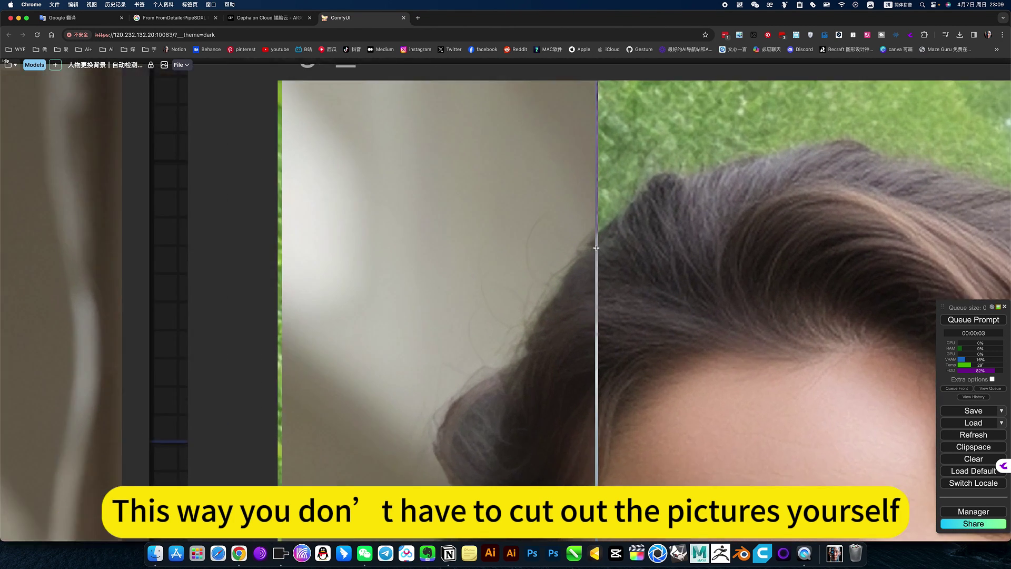
pyautogui.scroll(-4, 585, 250)
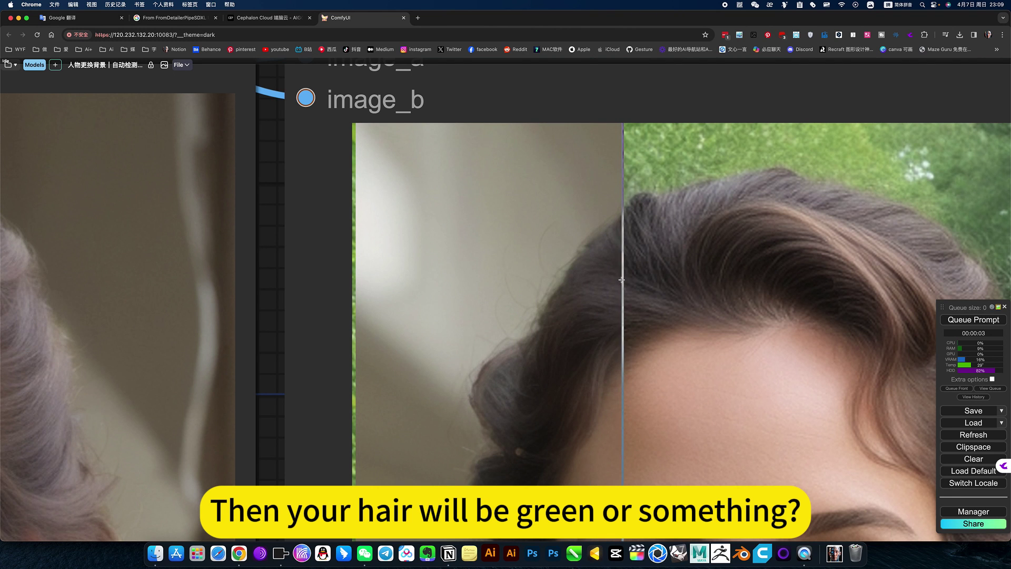
pyautogui.scroll(-12, 622, 281)
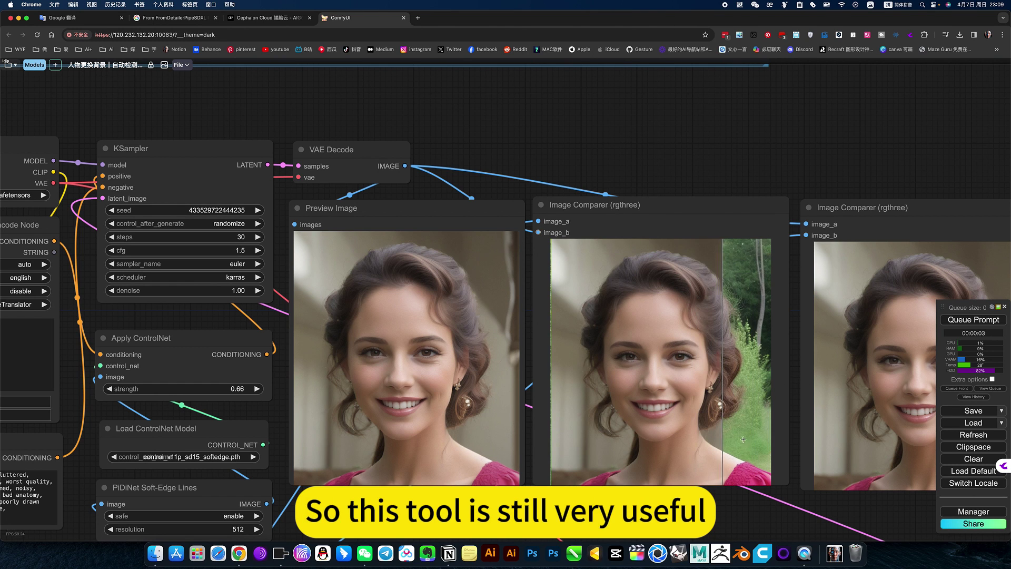
pyautogui.scroll(-5, 668, 403)
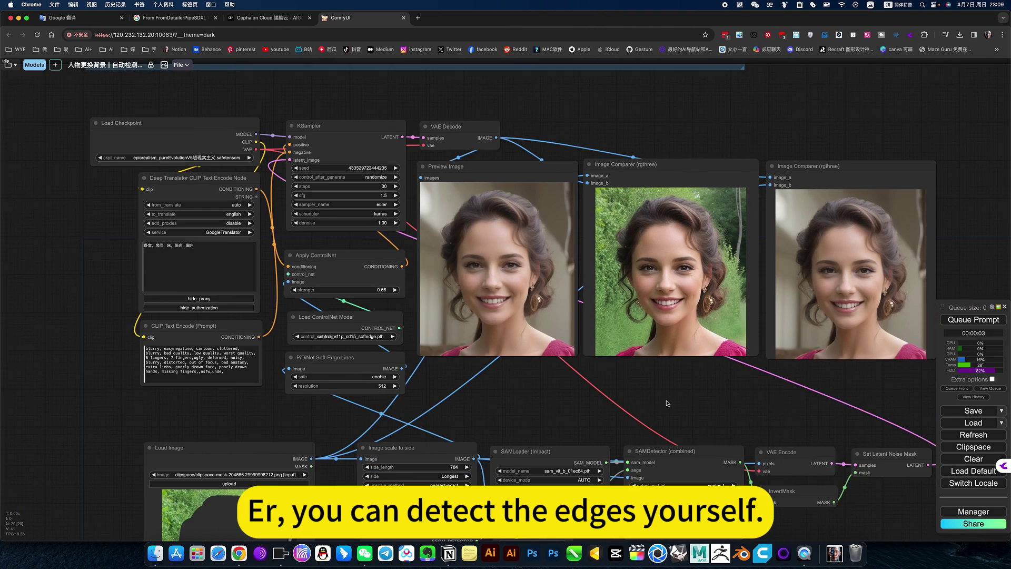
pyautogui.moveTo(668, 404); pyautogui.dragTo(706, 350)
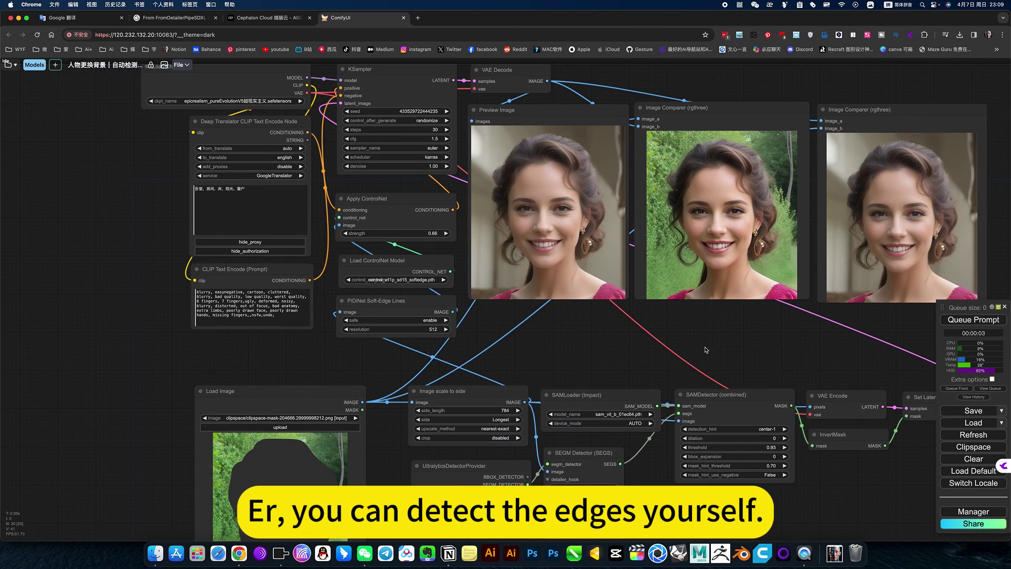
pyautogui.scroll(-5, 737, 354)
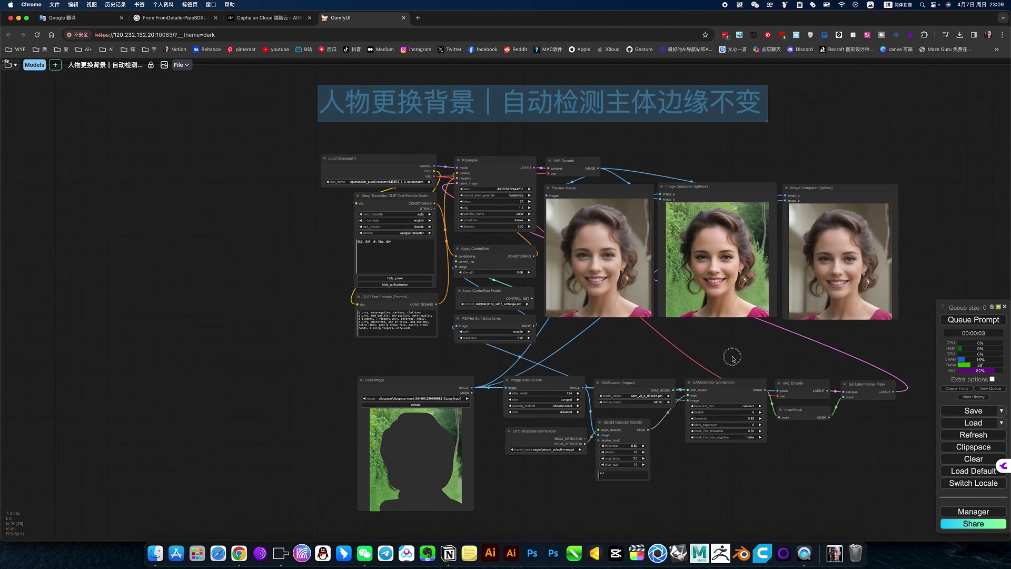
# Step: Open the 人物更换背景｜自动检测主体边缘不变 workflow from the saved flows folder and hide the list
pyautogui.click(263, 18)
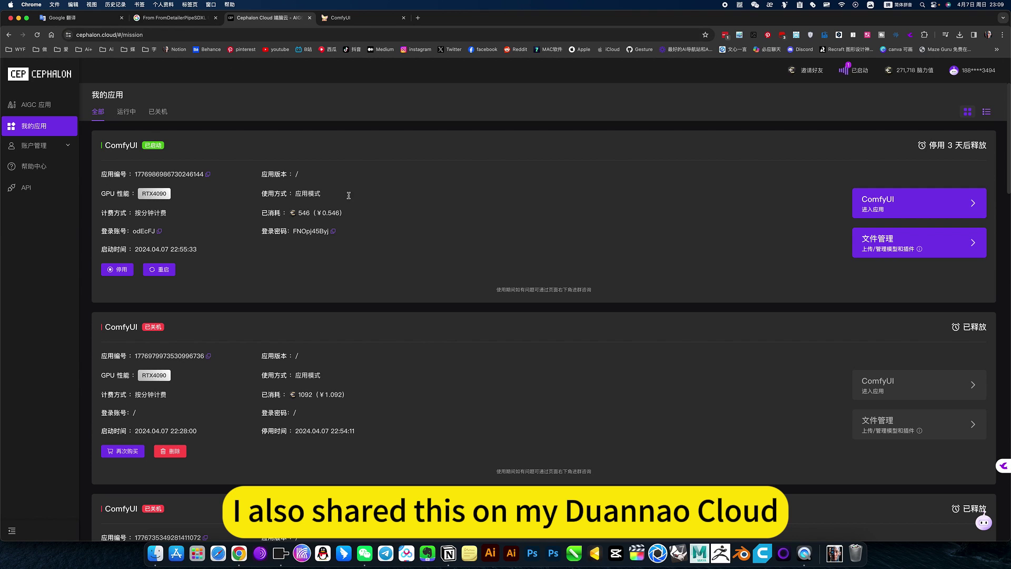
pyautogui.click(363, 19)
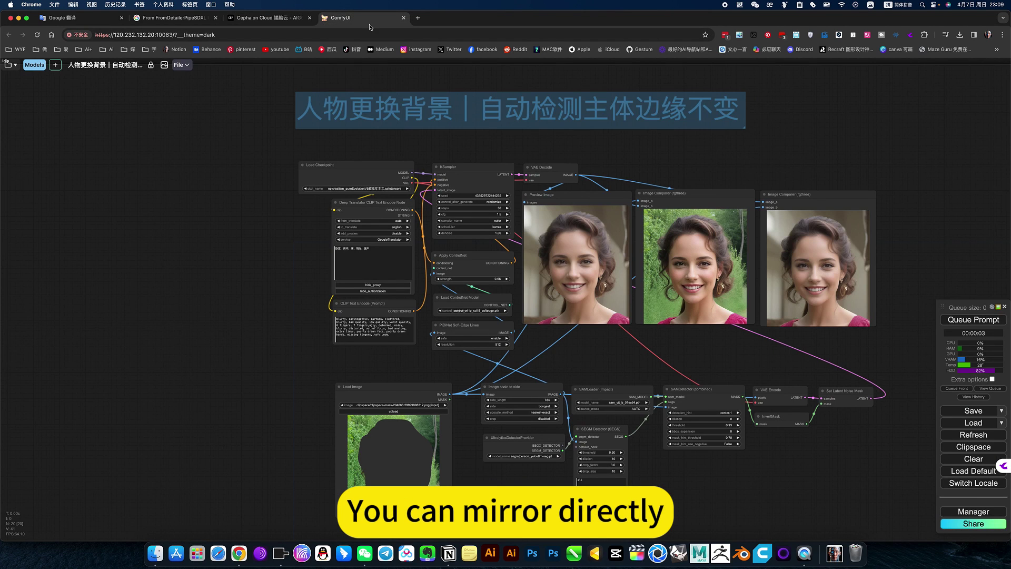
pyautogui.click(9, 64)
pyautogui.click(8, 126)
pyautogui.click(8, 127)
pyautogui.click(8, 127)
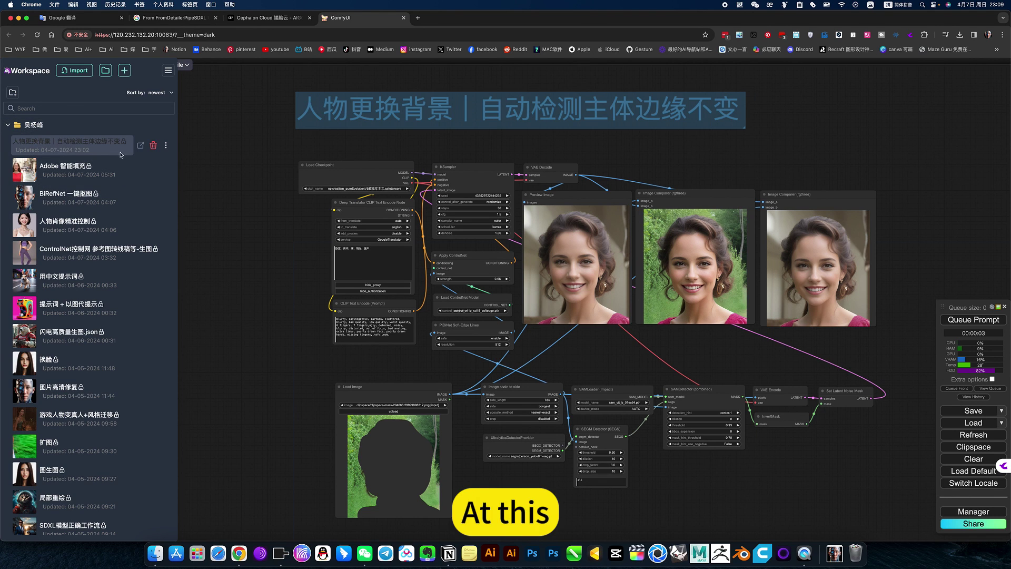
pyautogui.click(55, 145)
pyautogui.click(230, 156)
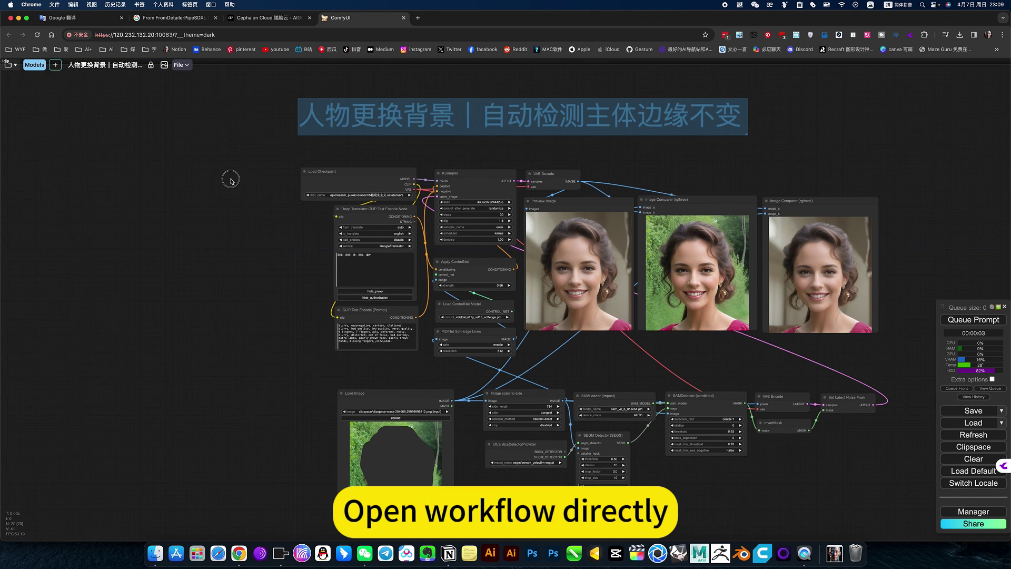
pyautogui.click(14, 69)
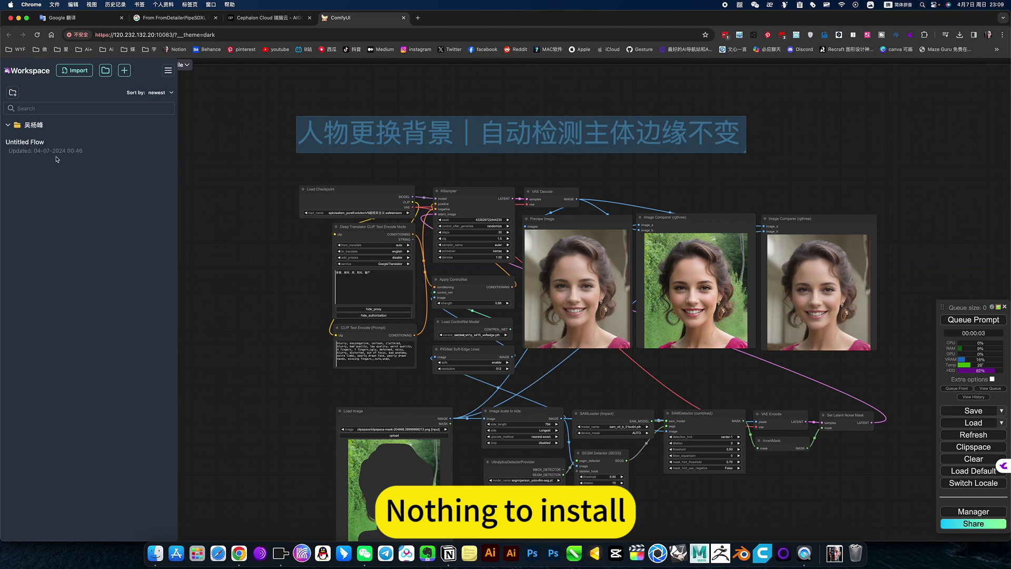
pyautogui.click(241, 159)
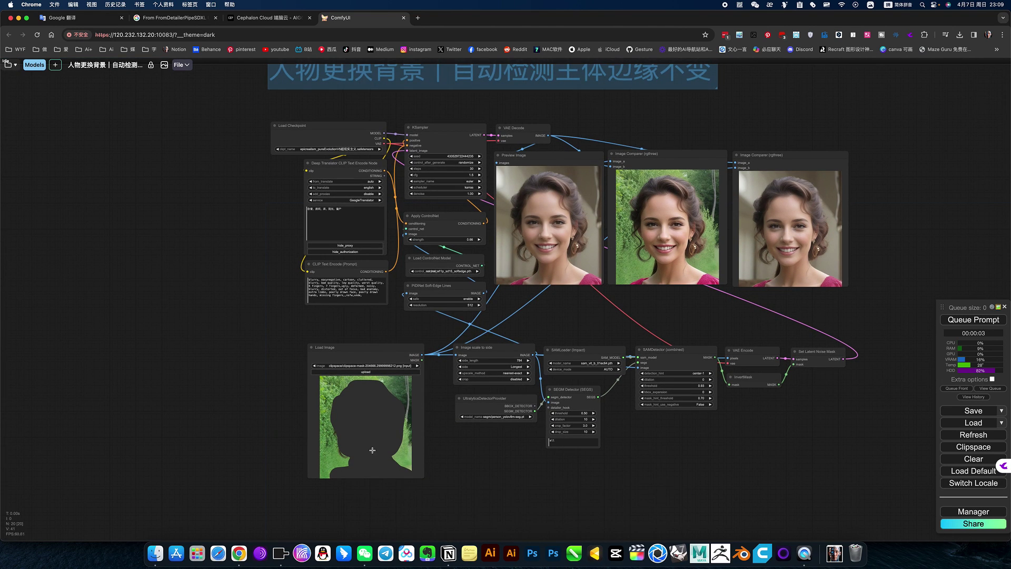
# Step: Open the Load Image portrait in the MaskEditor from the node's context menu
pyautogui.rightClick(373, 428)
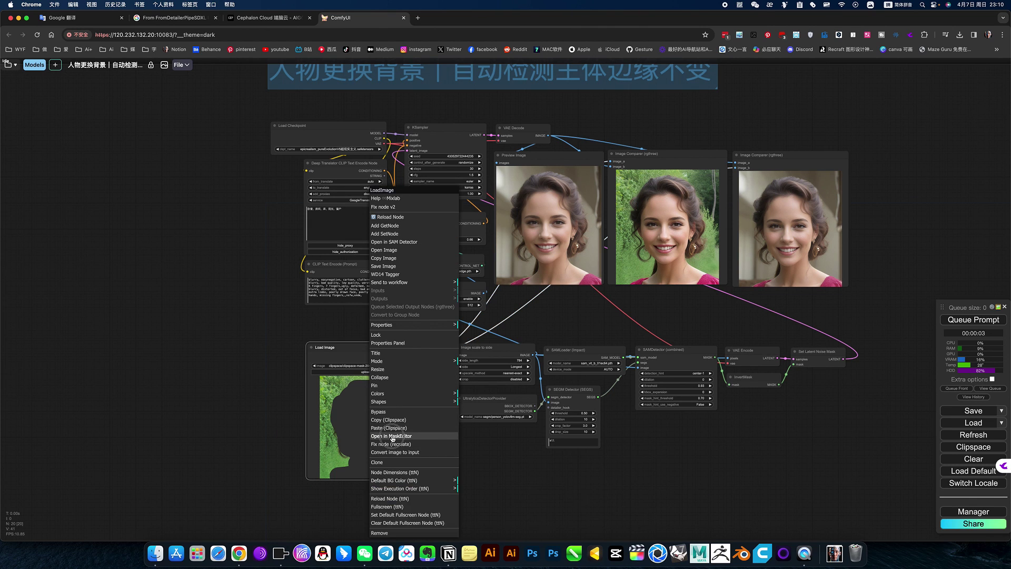
pyautogui.click(393, 436)
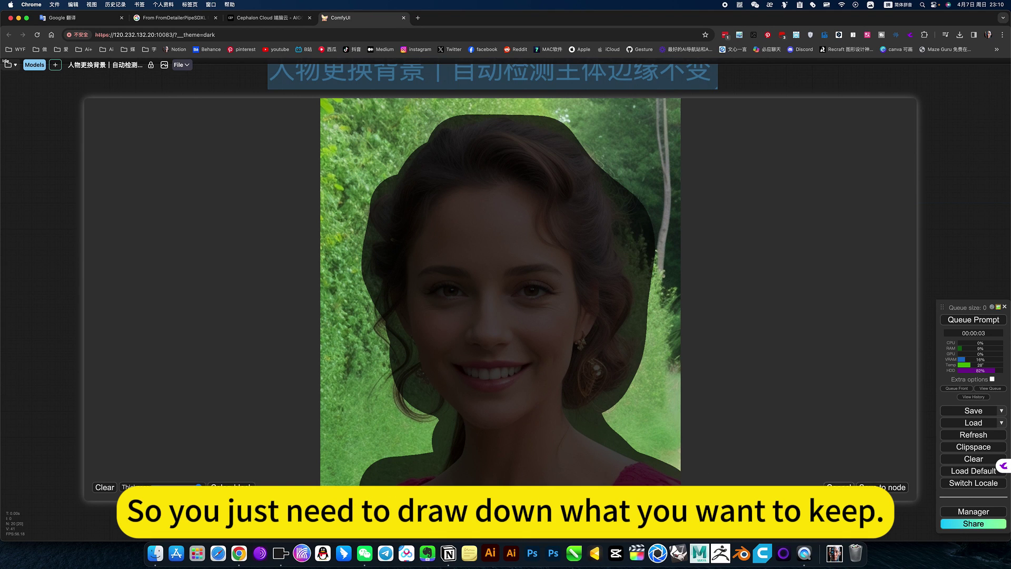
# Step: Close the mask editor, select the InvertMask node, then zoom out over the whole graph
pyautogui.click(837, 488)
pyautogui.scroll(2, 696, 402)
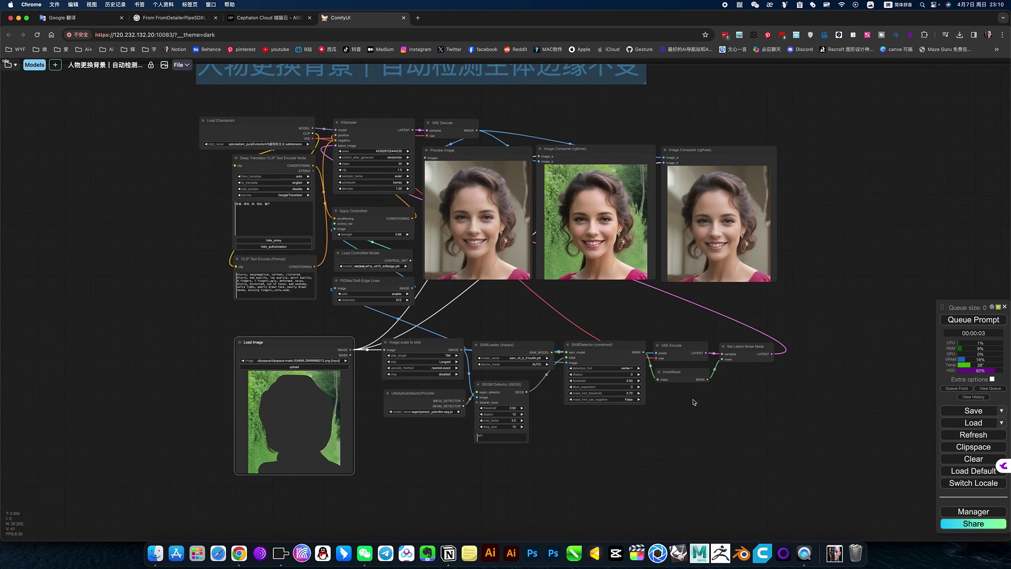
pyautogui.scroll(5, 672, 394)
pyautogui.scroll(5, 669, 396)
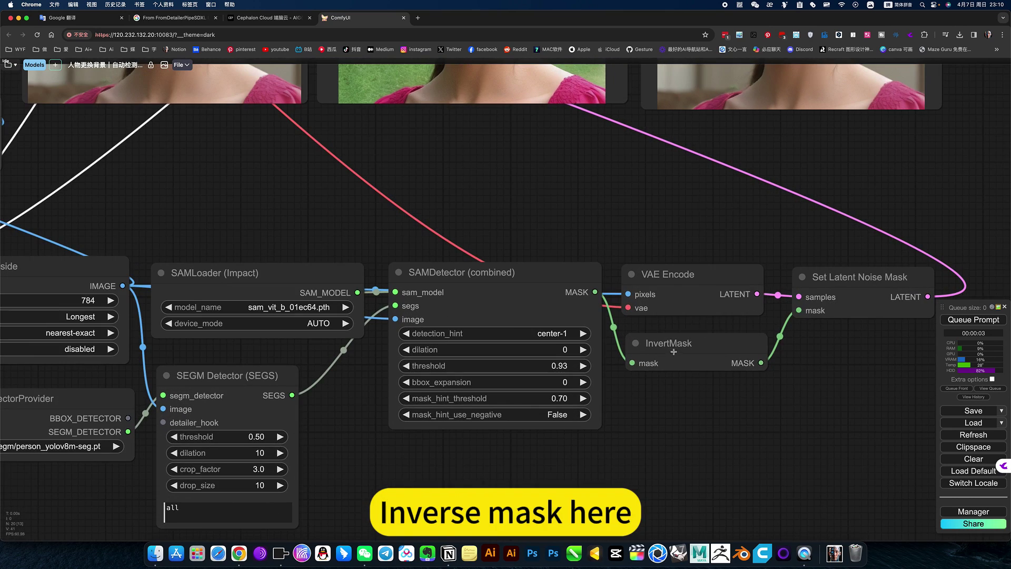
pyautogui.click(678, 343)
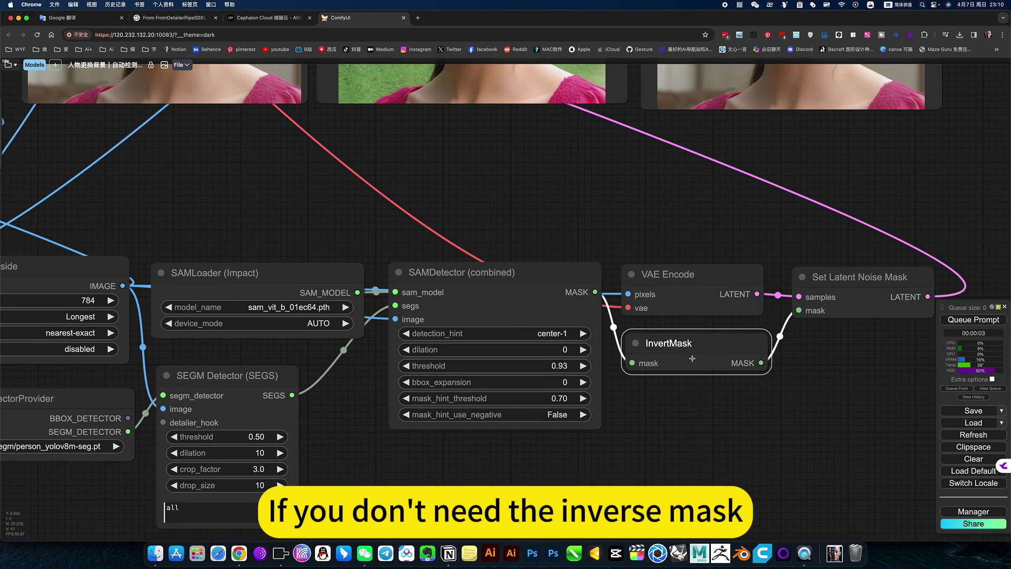
pyautogui.scroll(-7, 701, 430)
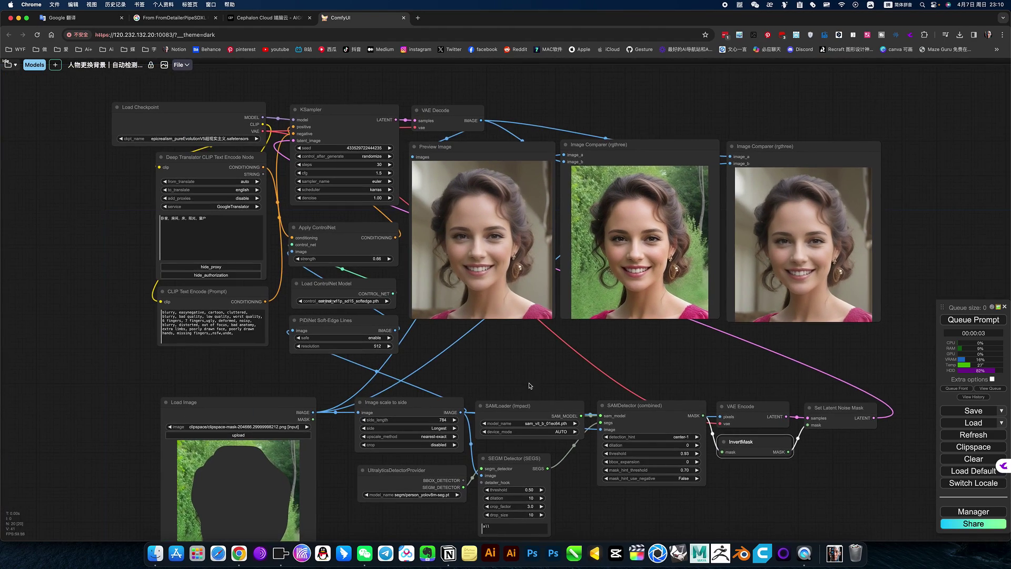
pyautogui.moveTo(530, 386); pyautogui.dragTo(608, 410)
pyautogui.scroll(-4, 606, 408)
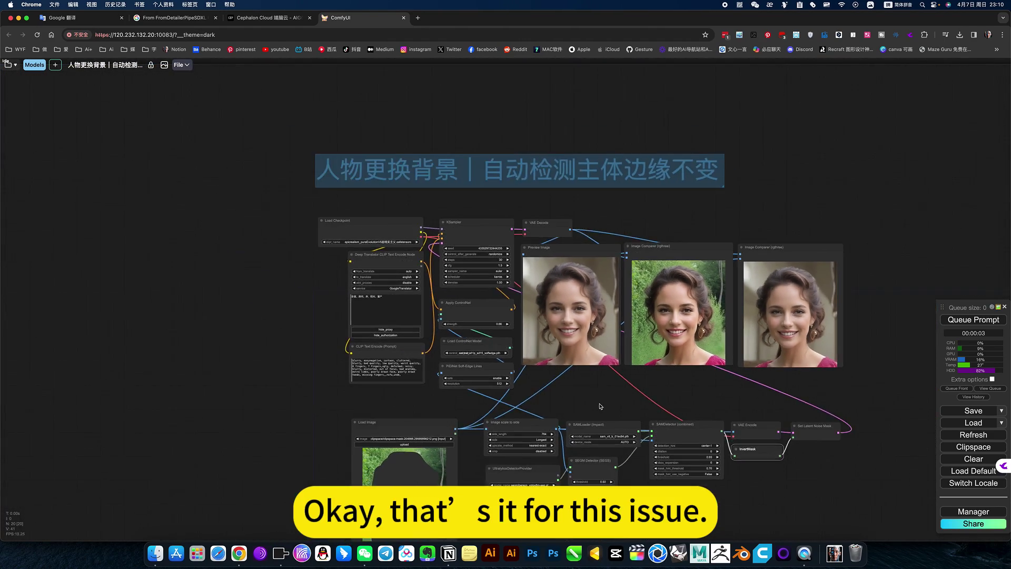
pyautogui.scroll(6, 601, 407)
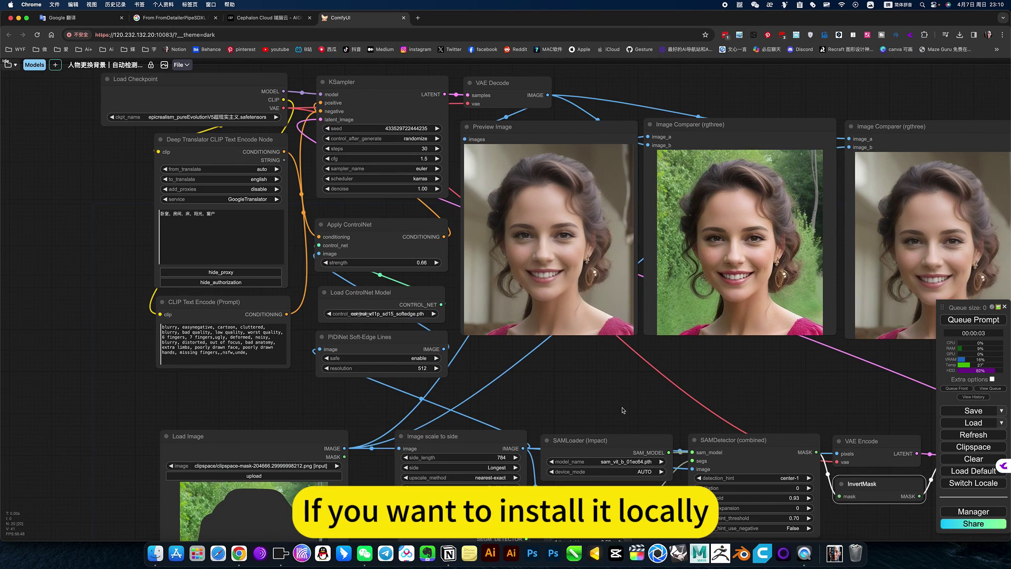
pyautogui.moveTo(606, 401); pyautogui.dragTo(565, 380)
pyautogui.scroll(-4, 577, 385)
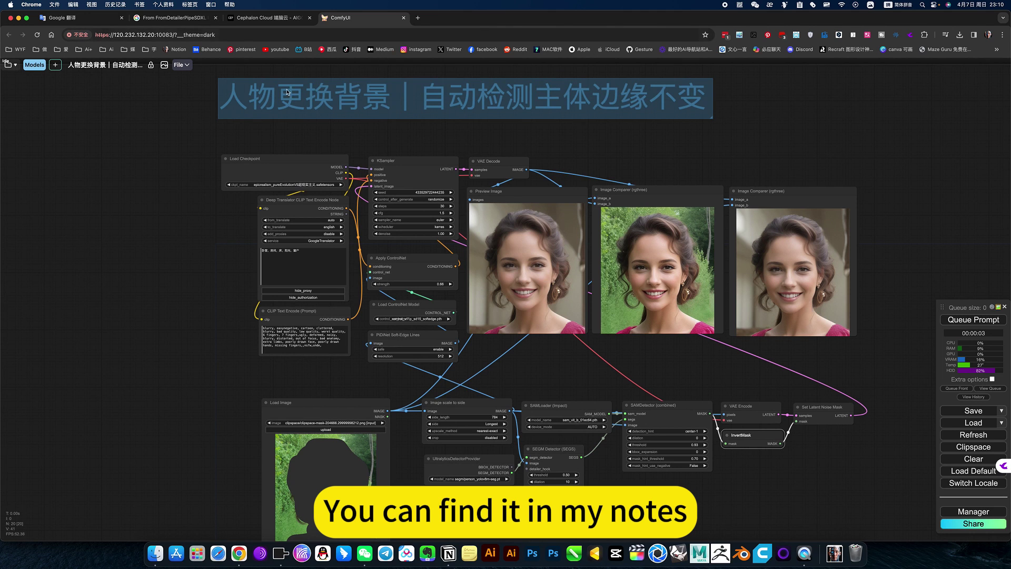
pyautogui.moveTo(619, 133); pyautogui.dragTo(614, 146)
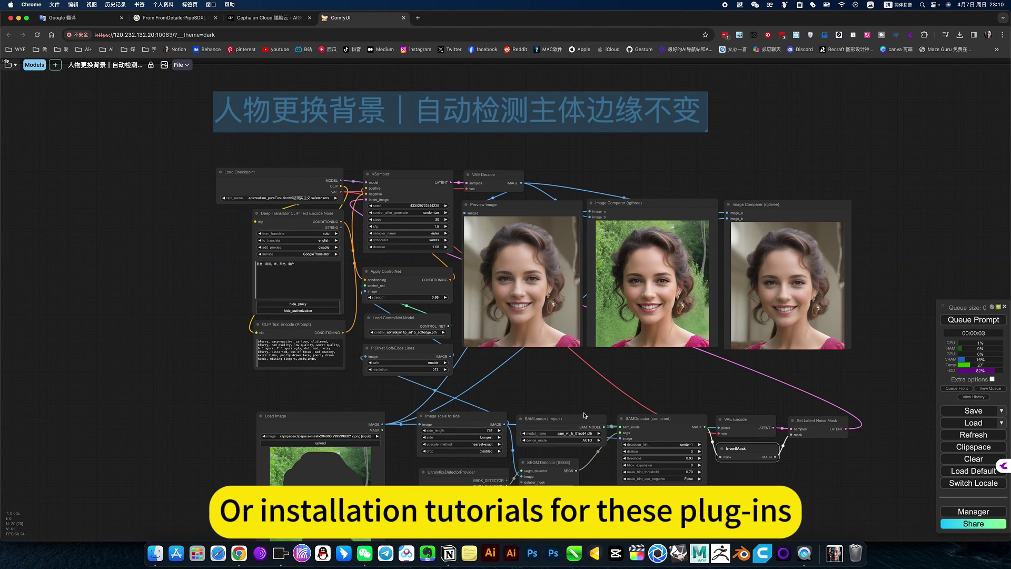
pyautogui.moveTo(548, 375); pyautogui.dragTo(532, 359)
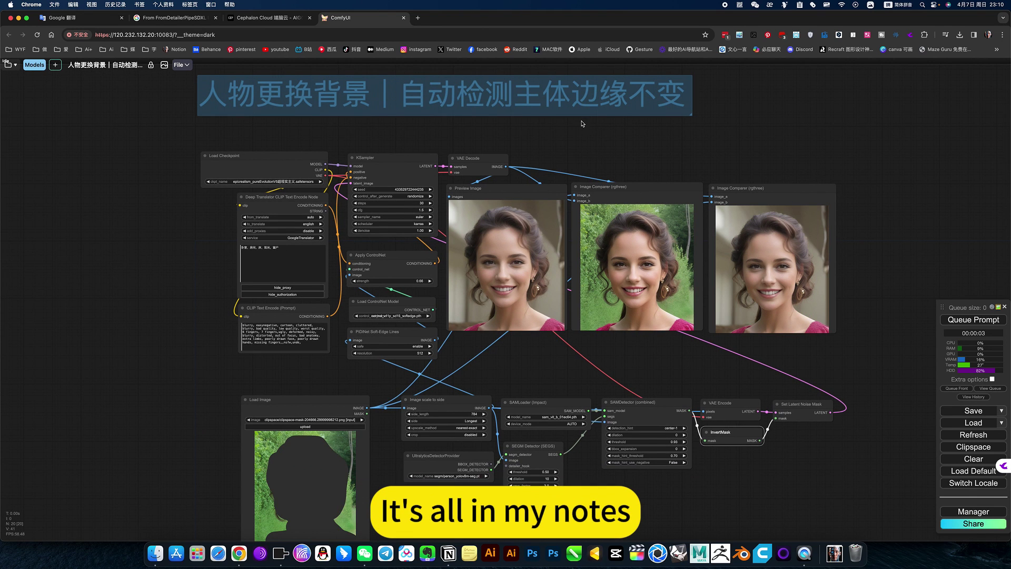
pyautogui.moveTo(569, 135); pyautogui.dragTo(568, 141)
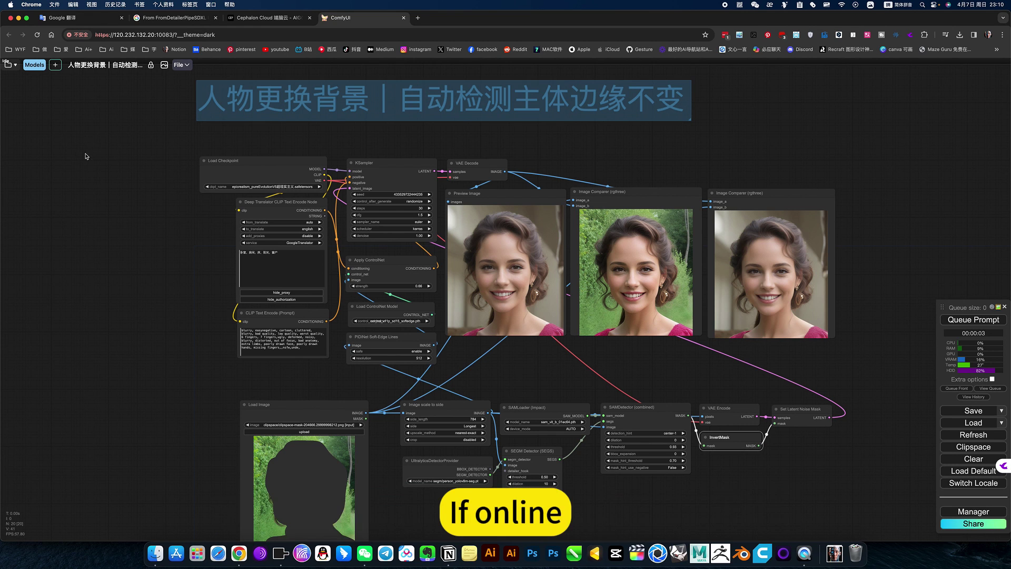
pyautogui.click(266, 17)
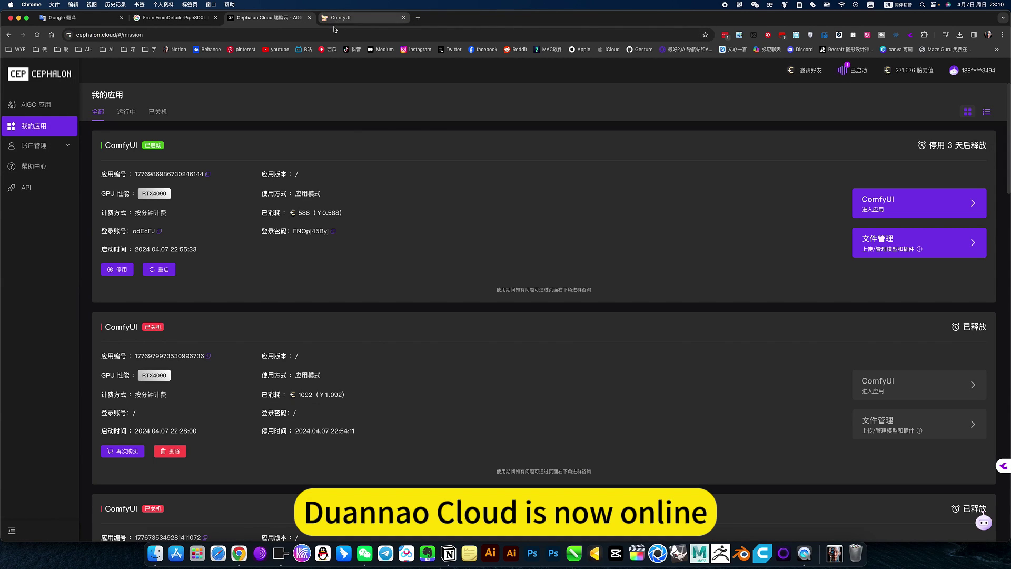
pyautogui.click(367, 20)
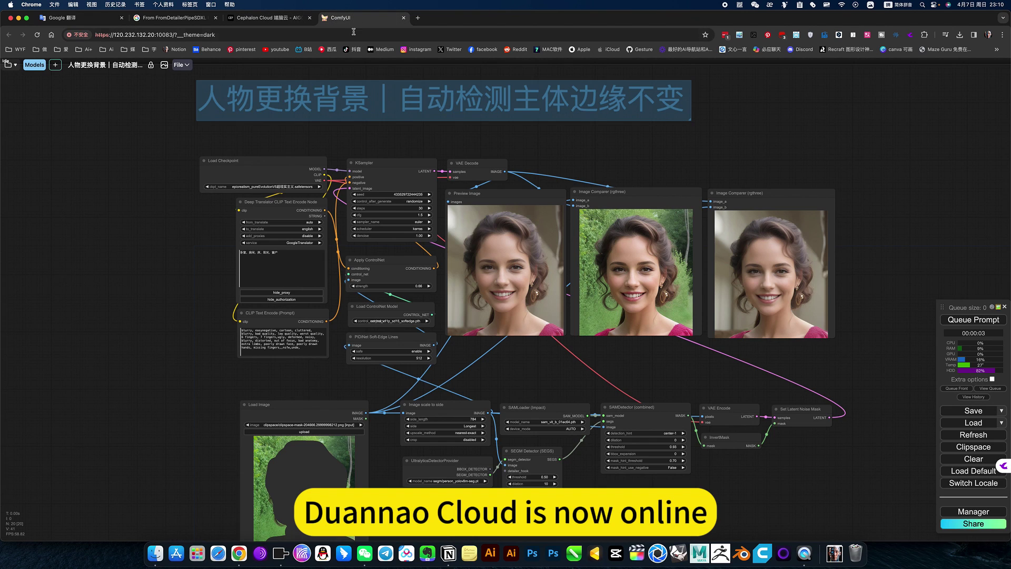
pyautogui.click(13, 69)
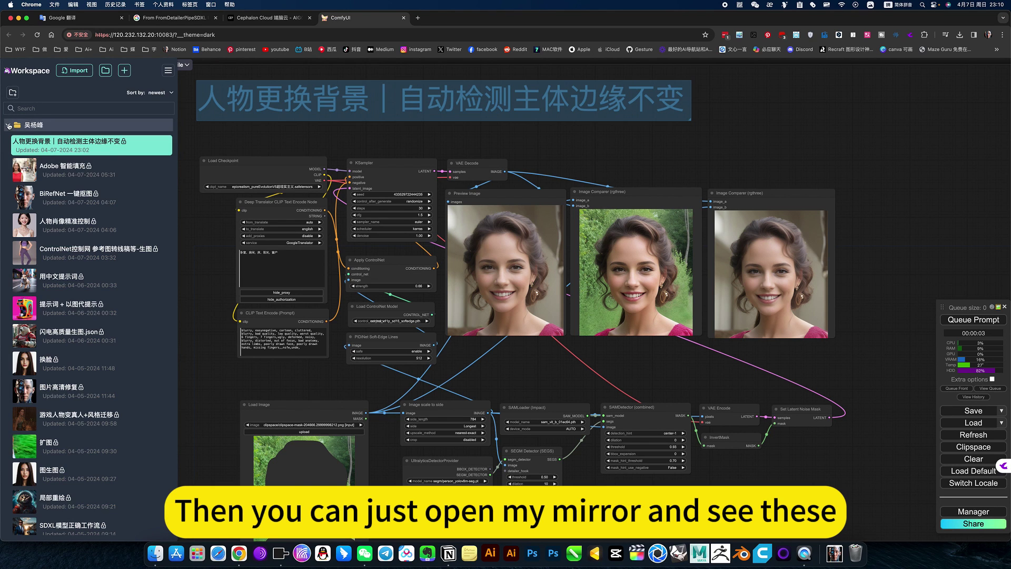
pyautogui.click(57, 144)
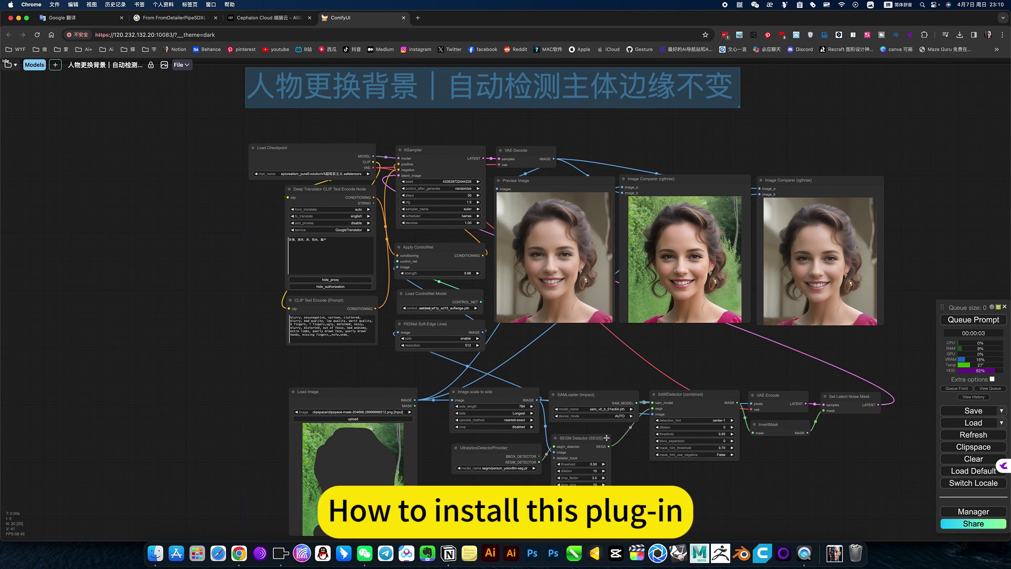
pyautogui.scroll(10, 607, 438)
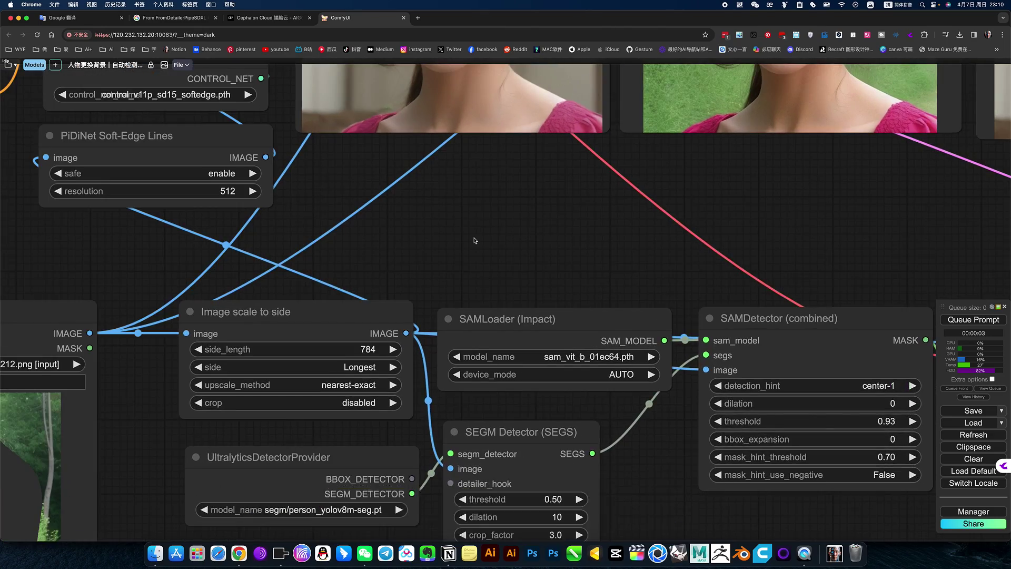
pyautogui.scroll(-10, 474, 240)
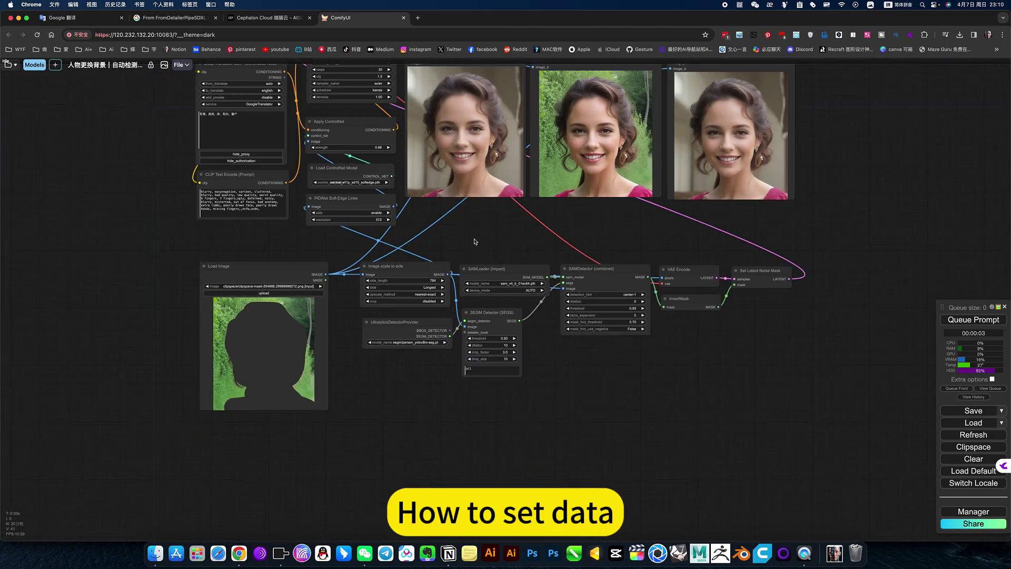
pyautogui.moveTo(481, 248); pyautogui.dragTo(534, 367)
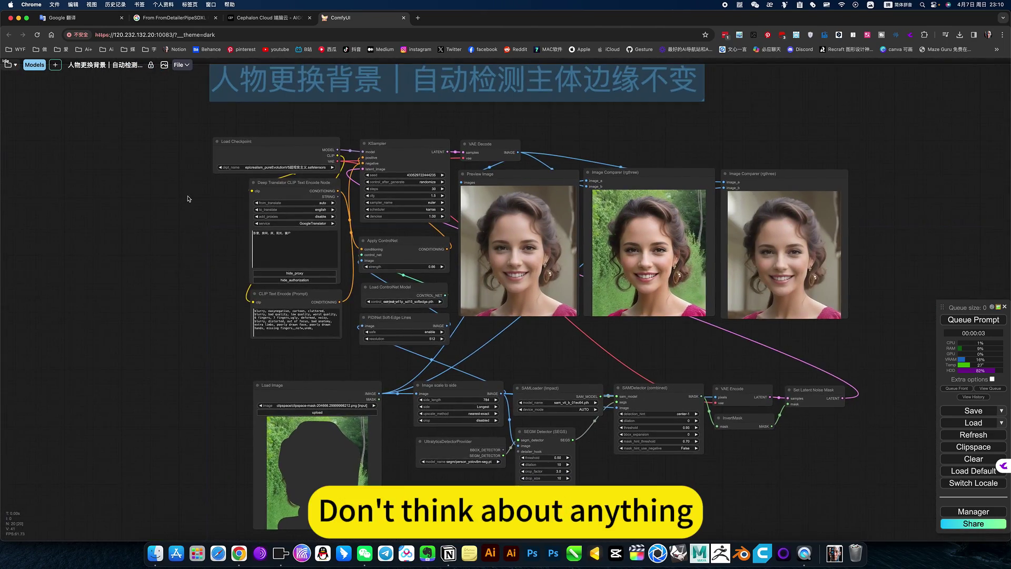
pyautogui.scroll(6, 188, 198)
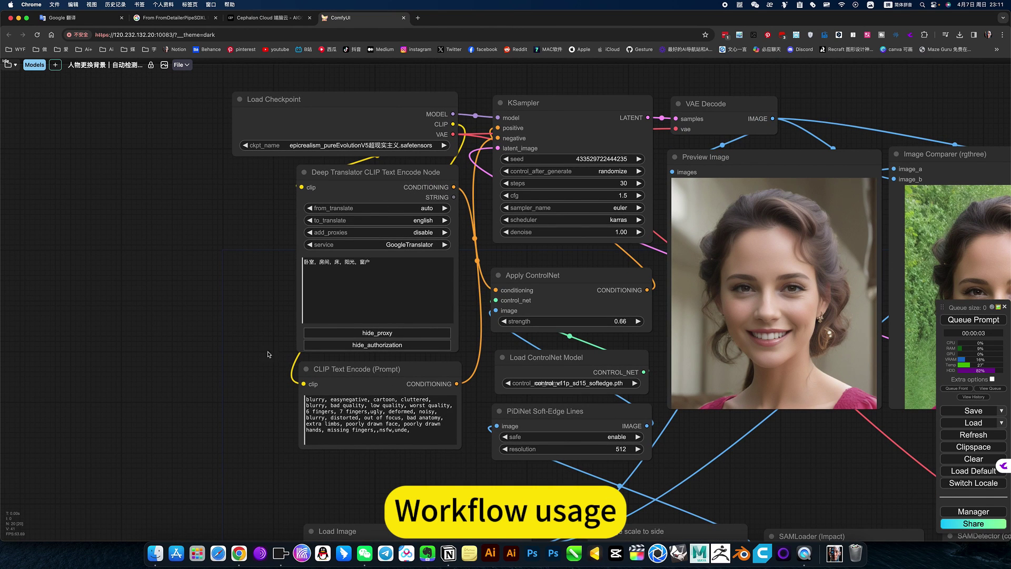
pyautogui.scroll(-5, 268, 354)
pyautogui.moveTo(658, 425); pyautogui.dragTo(611, 371)
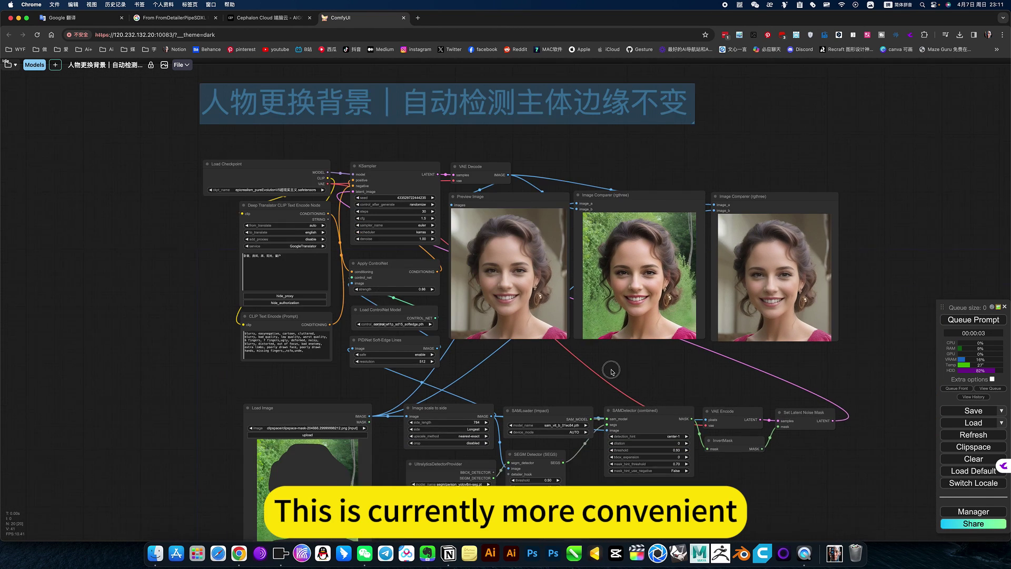